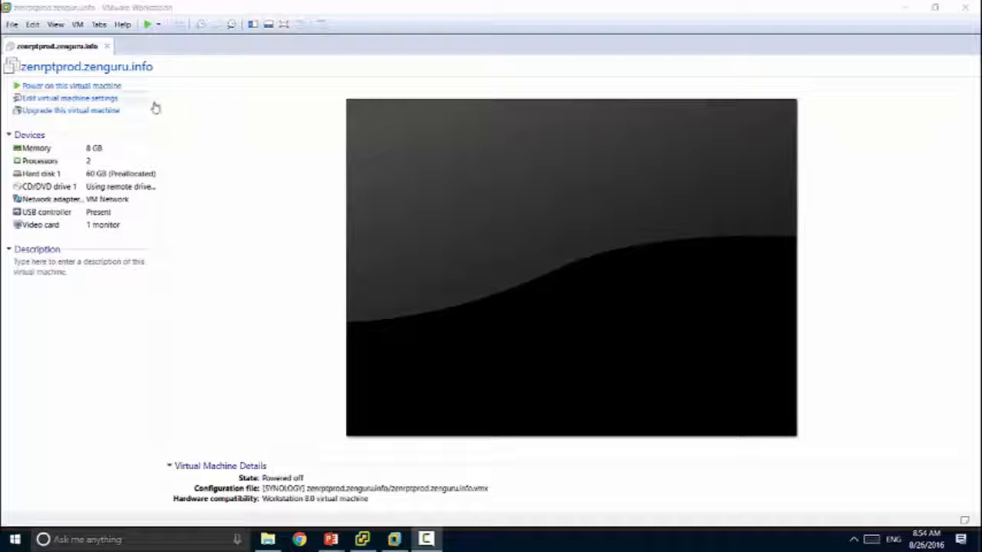
Step: Open Edit virtual machine settings for the zenrptprod.zenguru.info VM
left_click(106, 101)
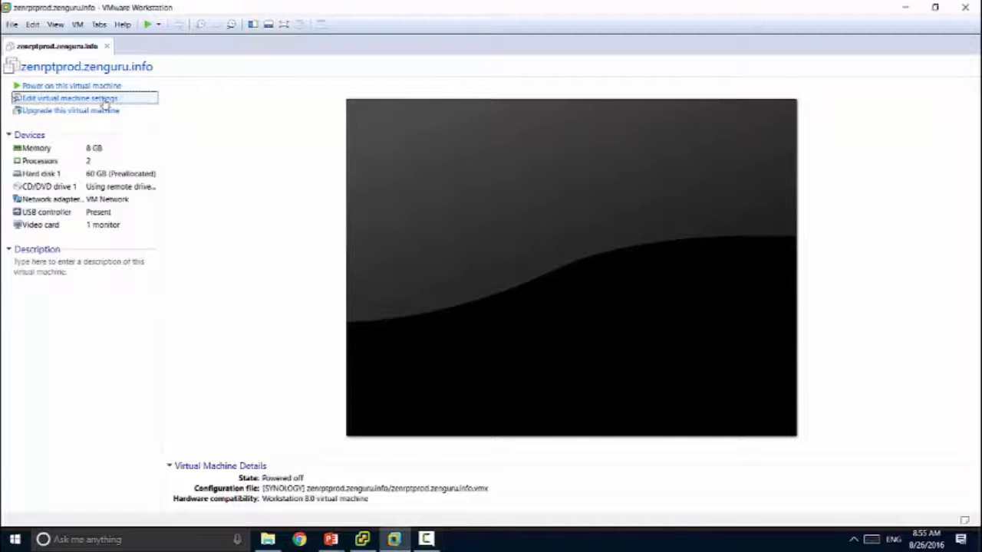
Step: Add a new 100 GB SCSI virtual hard disk to the VM
left_click(409, 414)
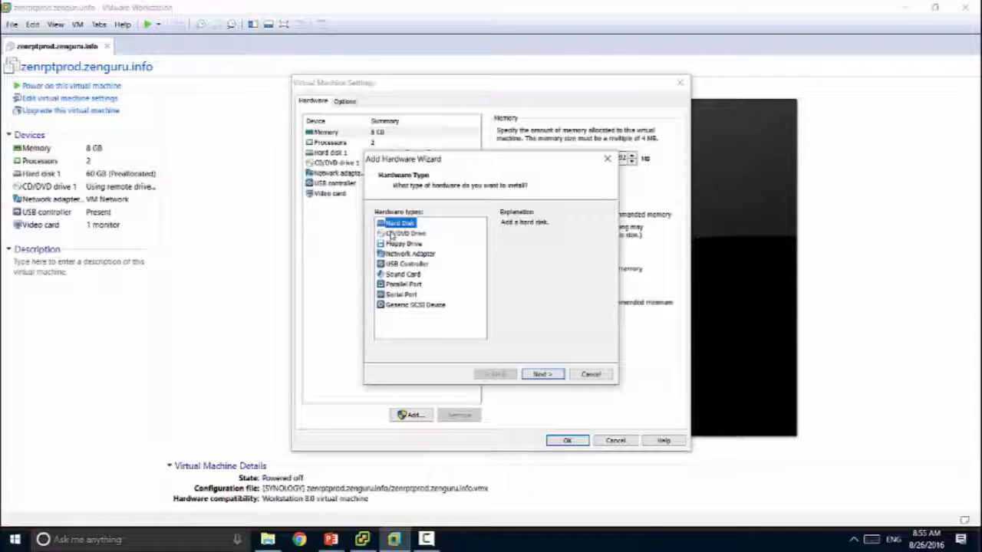
left_click(541, 373)
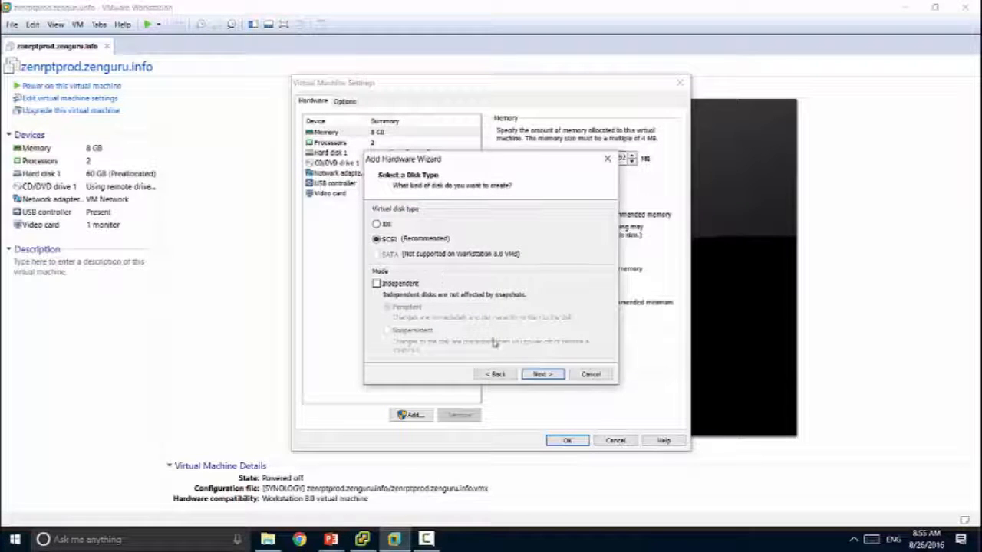
left_click(542, 374)
left_click(543, 374)
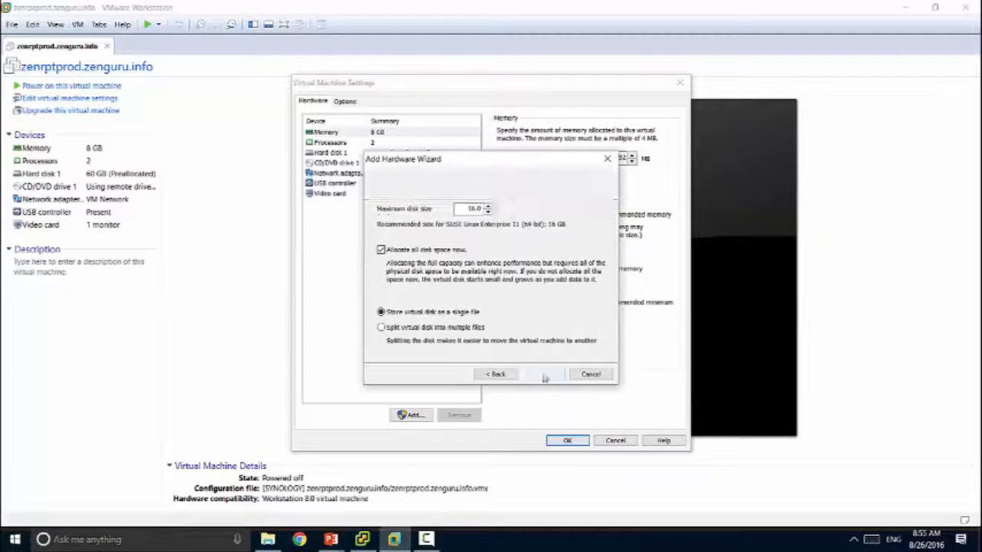
double_click(458, 208)
type("100")
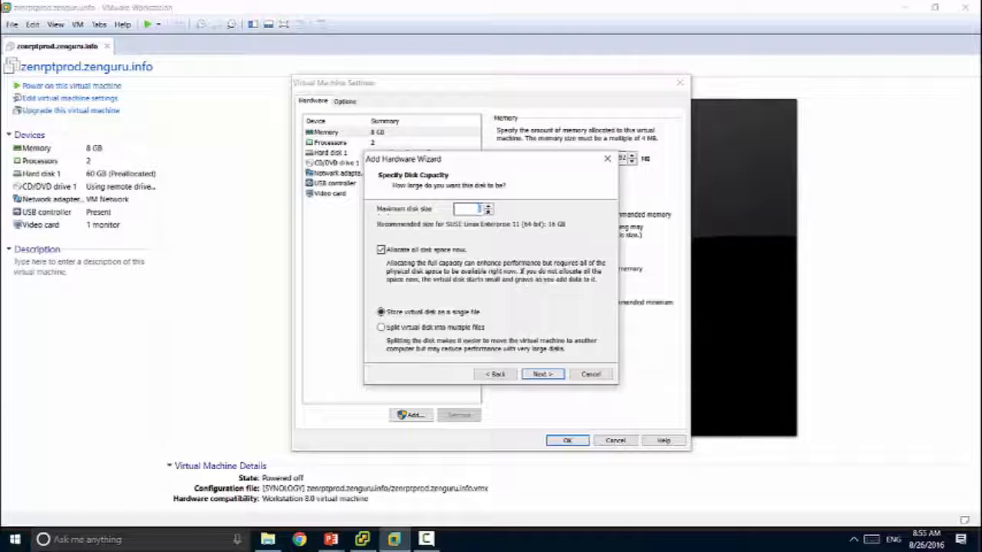
left_click(539, 375)
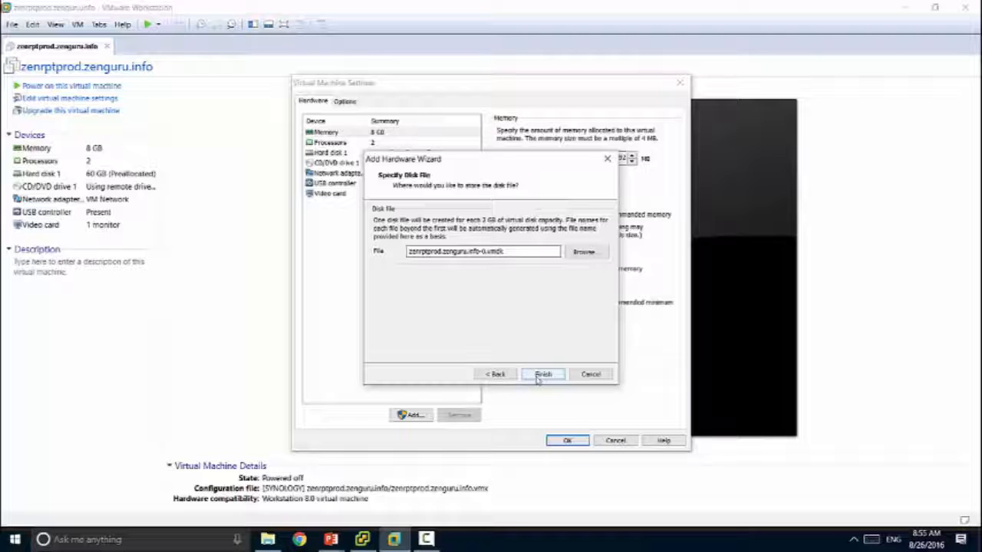
left_click(541, 375)
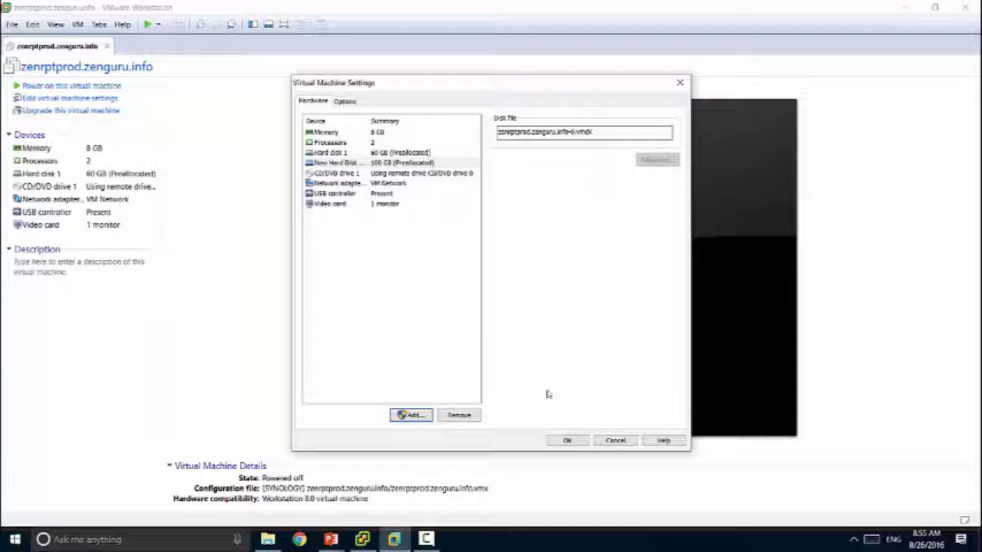
Step: Save the settings with the new disk and power on the virtual machine
left_click(567, 442)
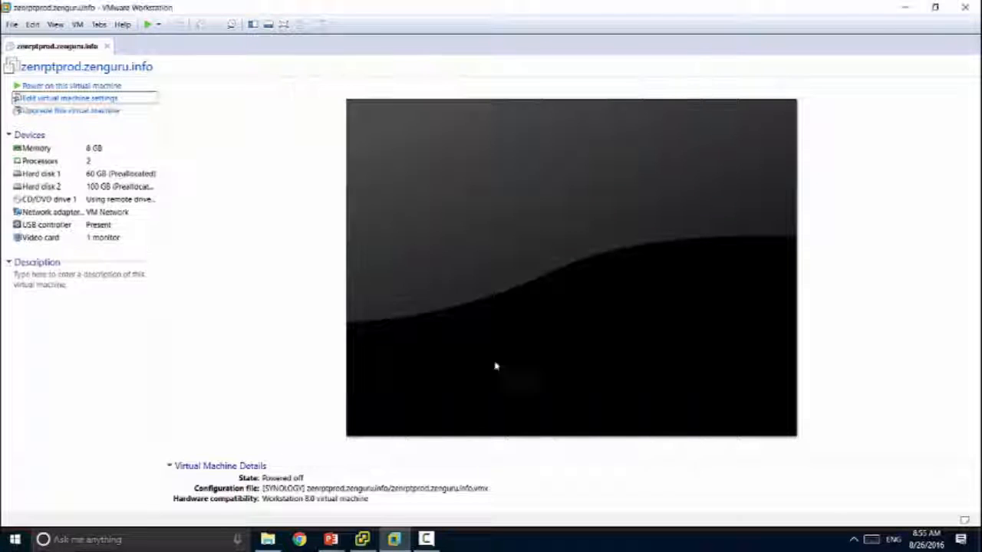
left_click(101, 86)
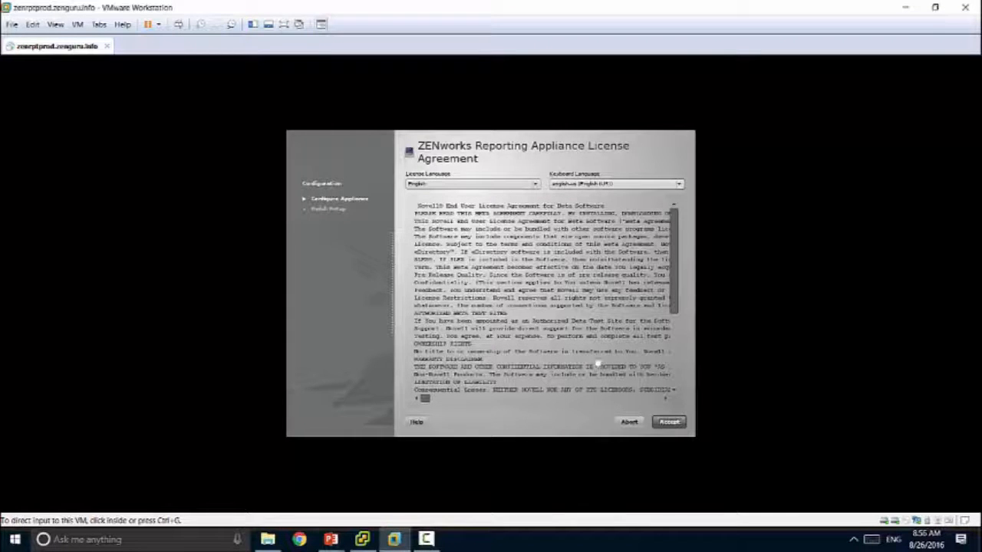
Step: Accept the appliance license, then enter and confirm the root and zenadmin passwords
left_click(596, 364)
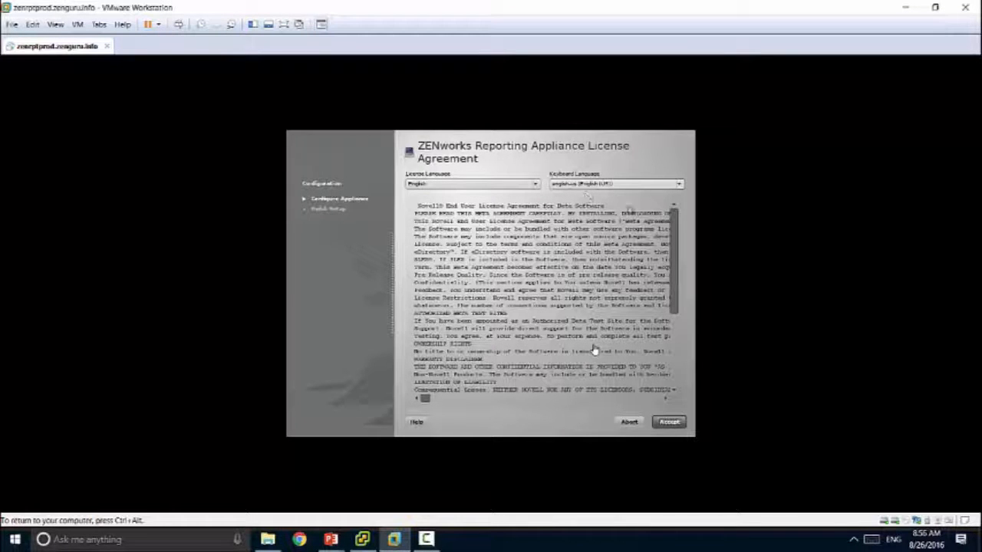
left_click(666, 422)
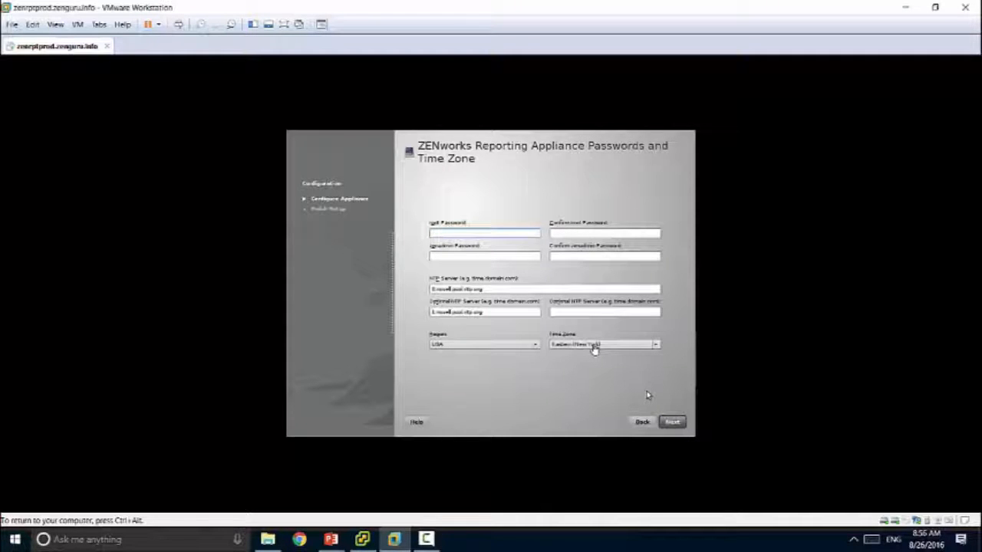
type("novel●●●●●●●●●●")
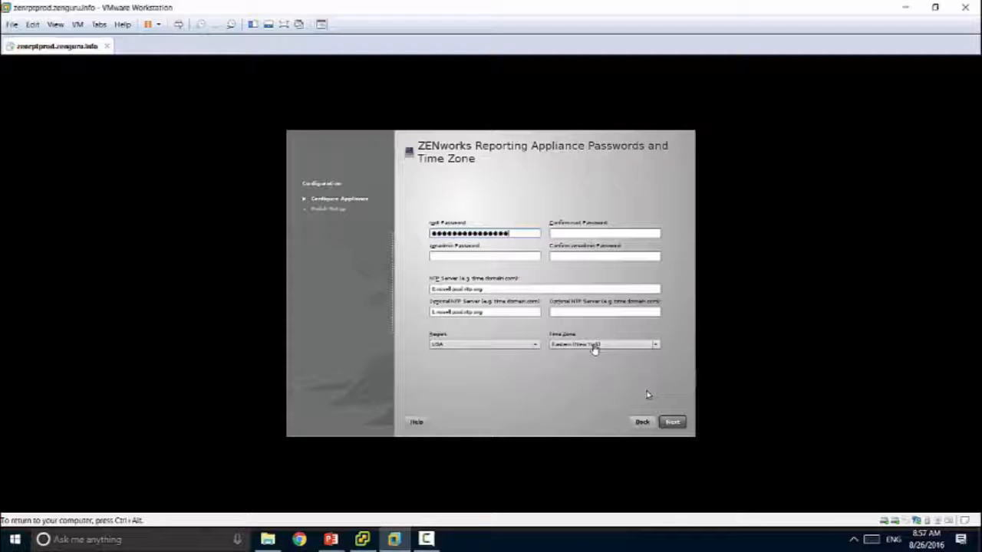
key("Tab")
type("●ovel")
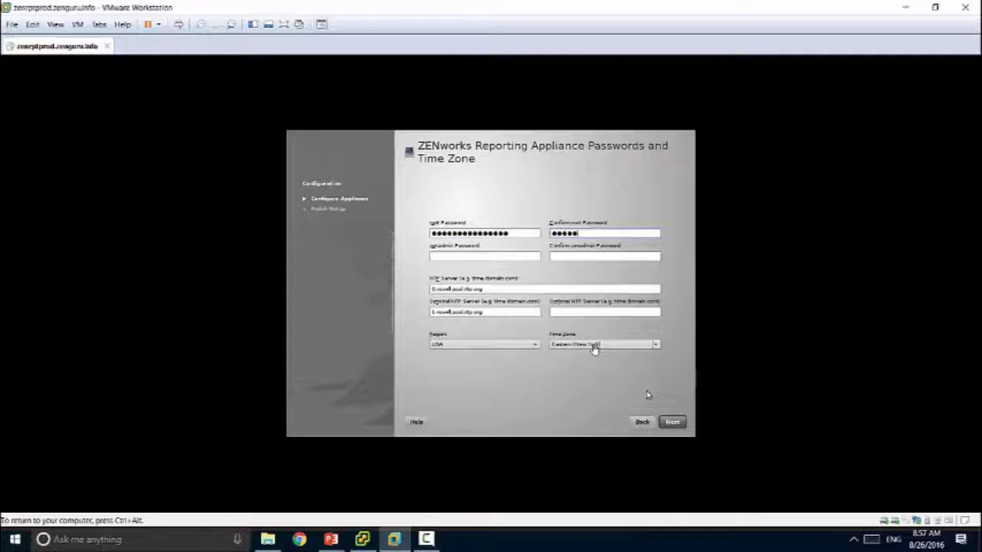
type("●●●●●●●●●●")
key("Tab")
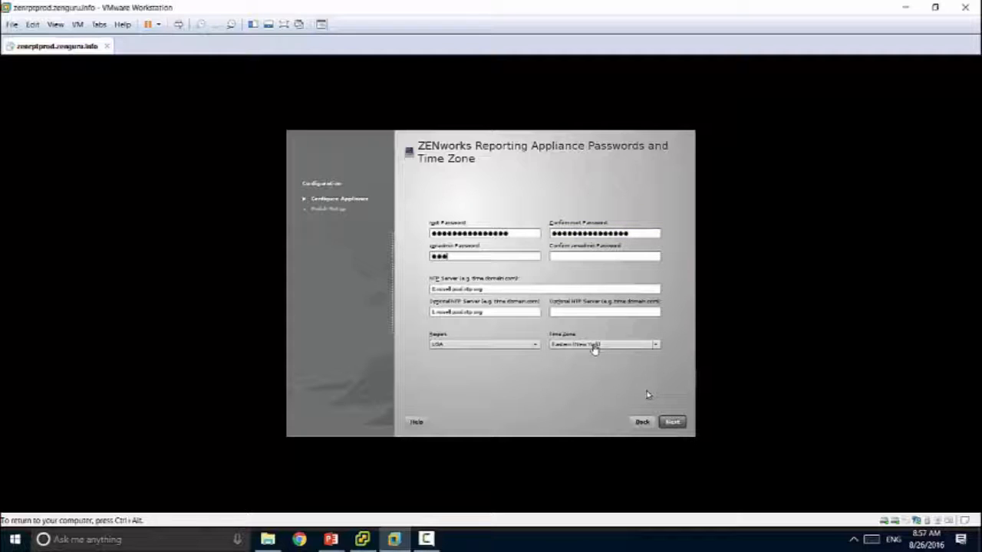
type("●●●●●●●●●●●●●●●")
key("Tab")
type("●●●●●●●●●●●●●")
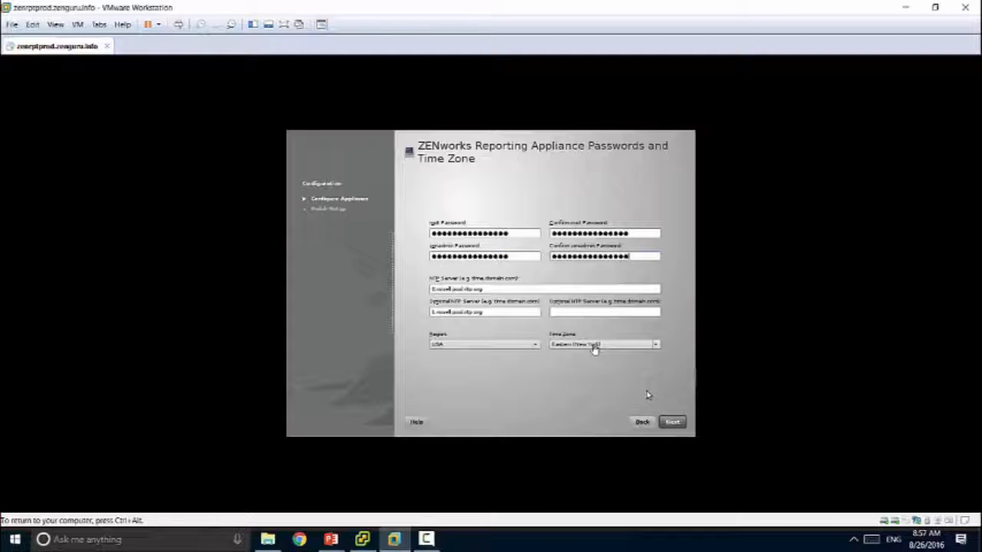
Step: Enter the NTP servers and choose the Mountain (Denver) time zone
key("Tab")
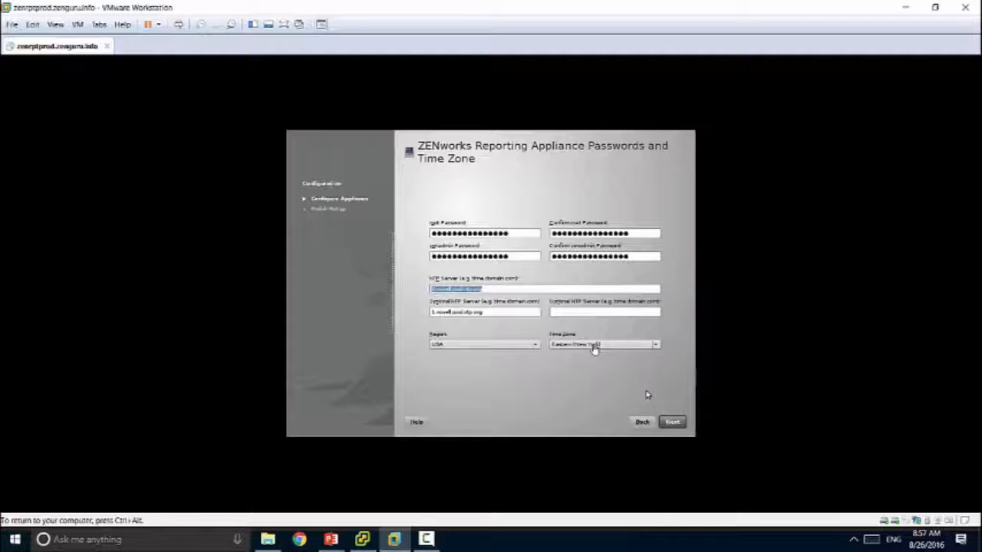
type("ti")
left_click_drag(491, 312, 423, 310)
type("10.1.10.3")
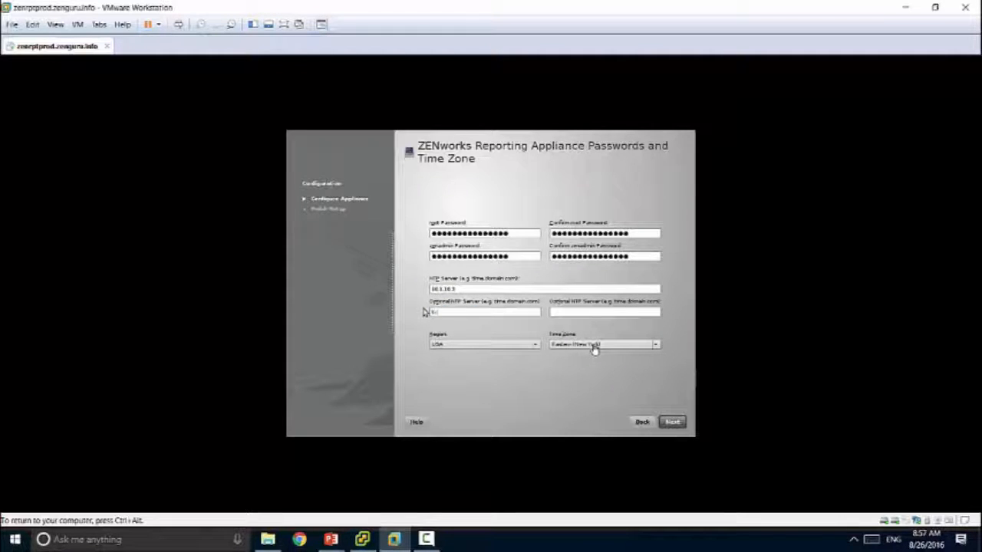
type("ick.novell.com")
left_click(624, 344)
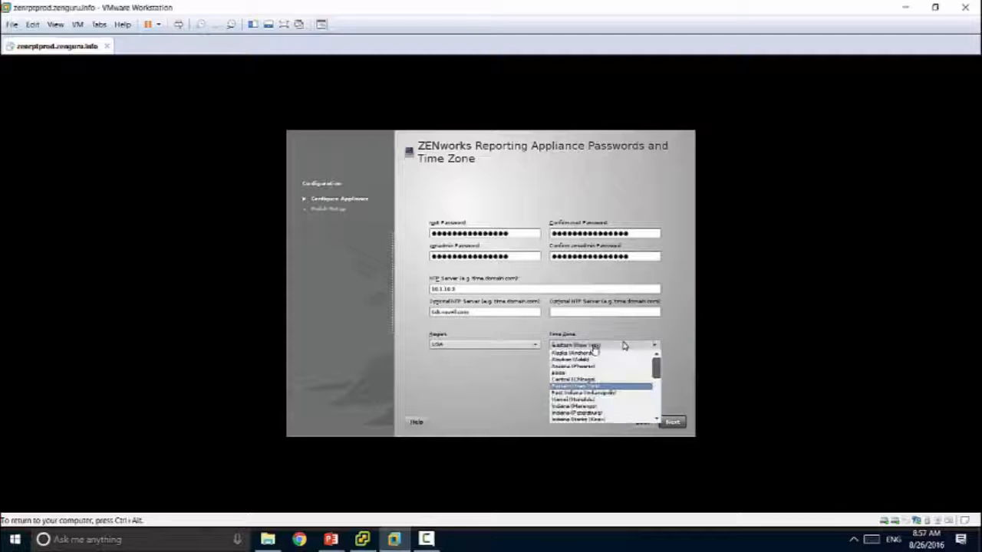
left_click(655, 387)
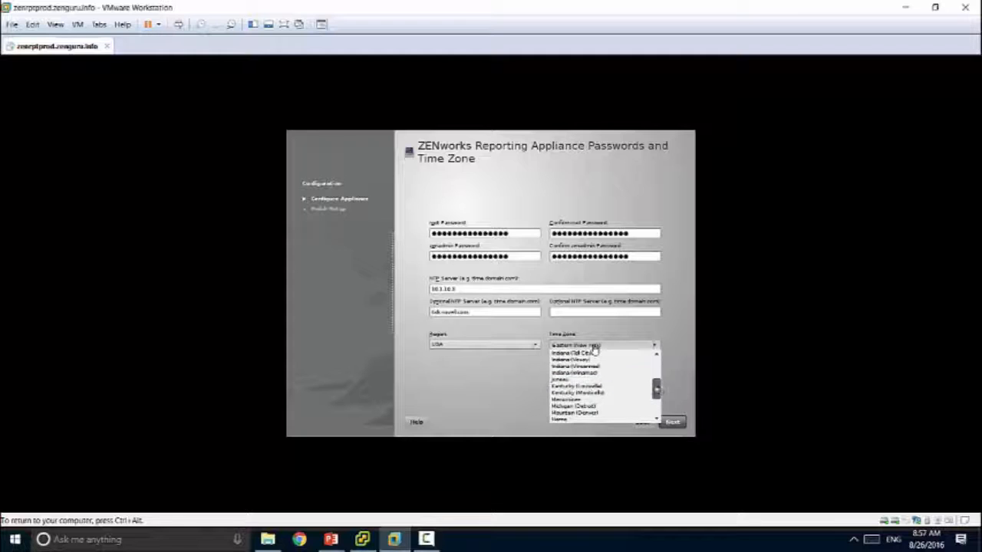
left_click(625, 407)
left_click(675, 422)
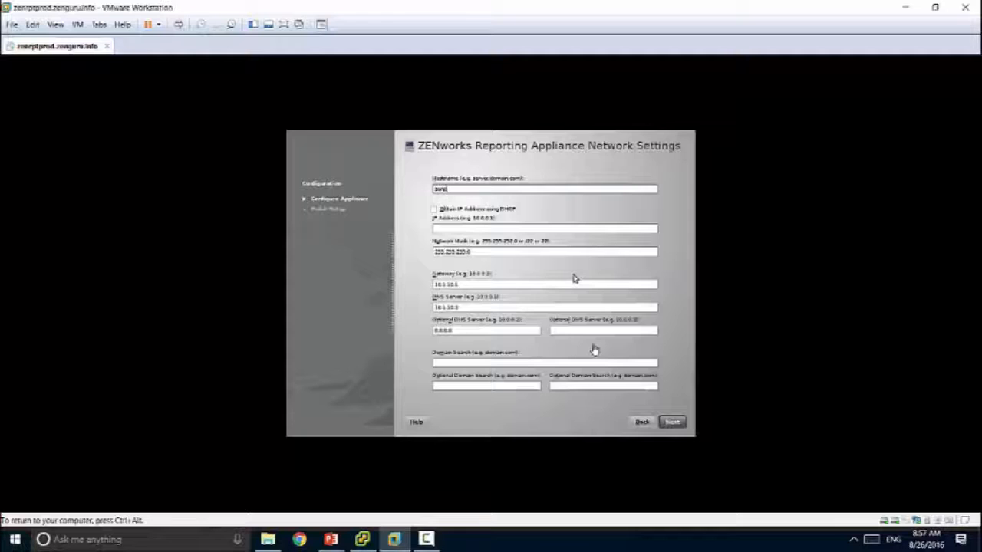
Step: Set hostname zenrptprod.zenguru.info with static IP addressing, leaving DHCP unchecked
type("zenrptprod.zenguru.info")
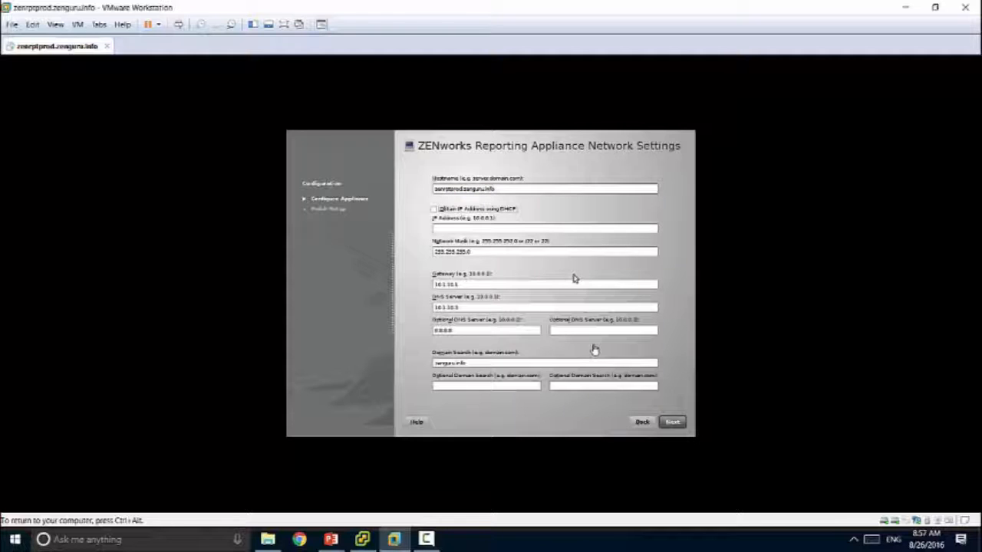
left_click(486, 212)
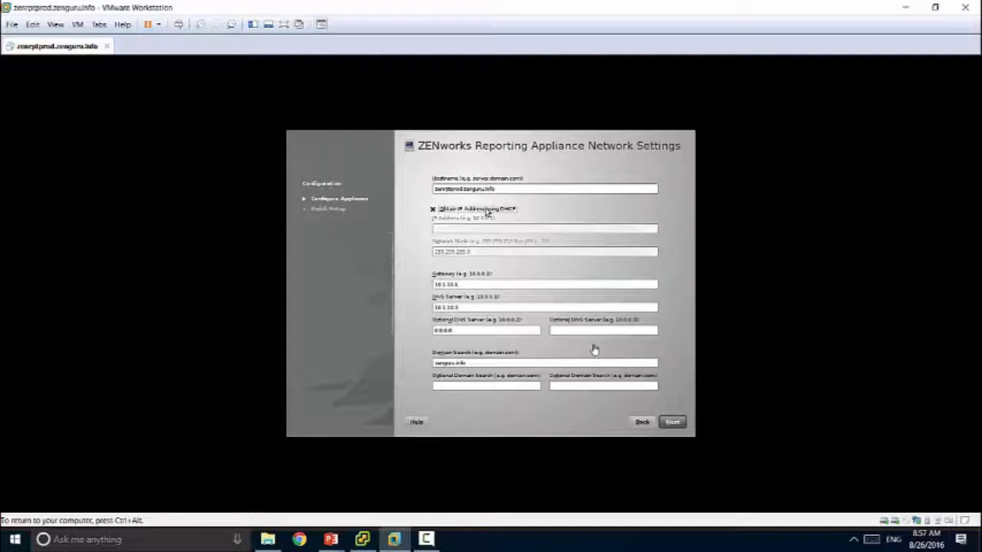
left_click(485, 211)
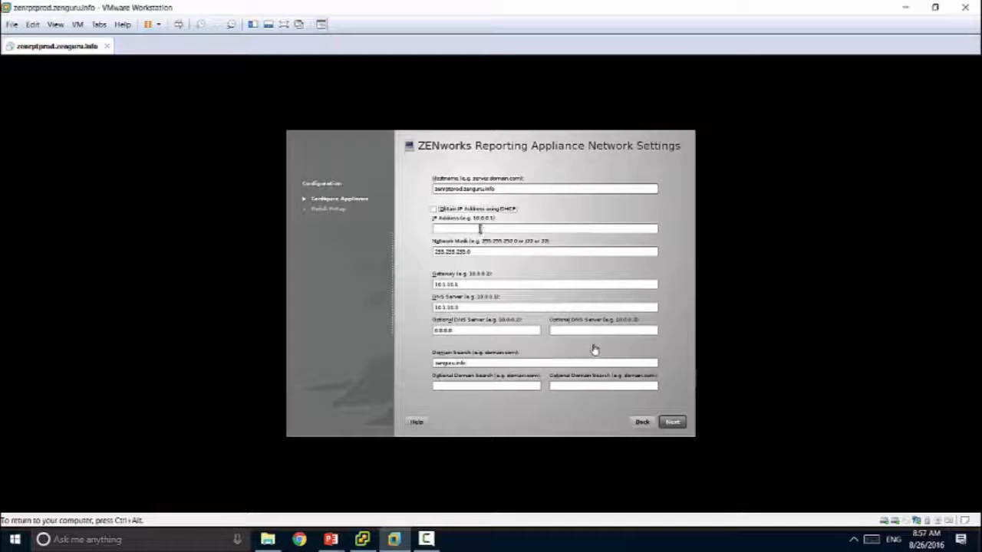
left_click(480, 228)
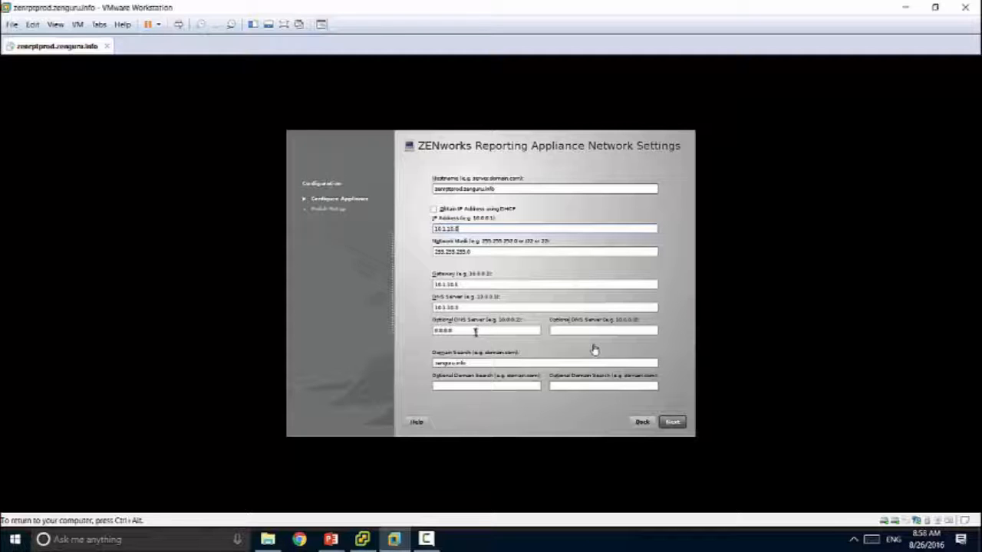
left_click(678, 423)
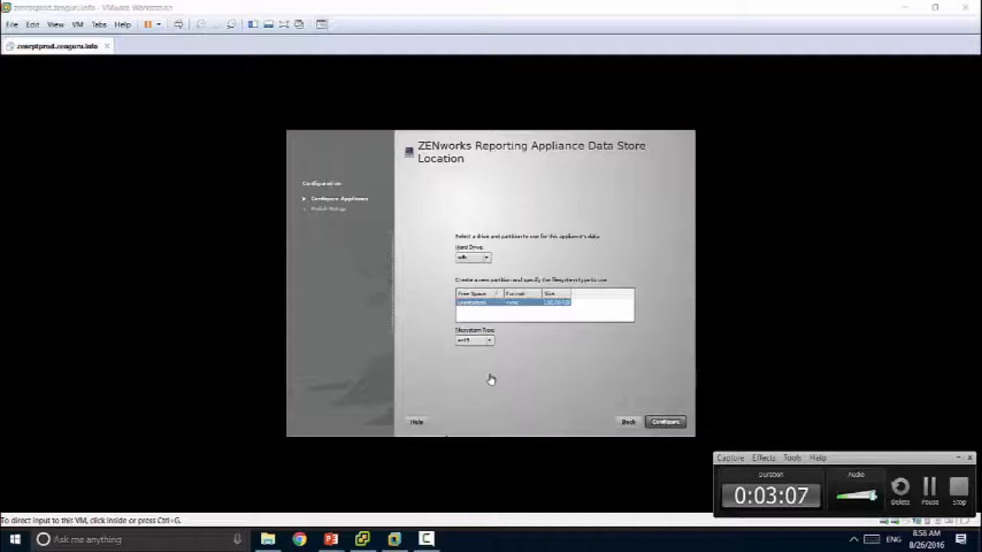
Step: Configure the appliance with its data store on the new unallocated ext3 disk, then release input
left_click(491, 380)
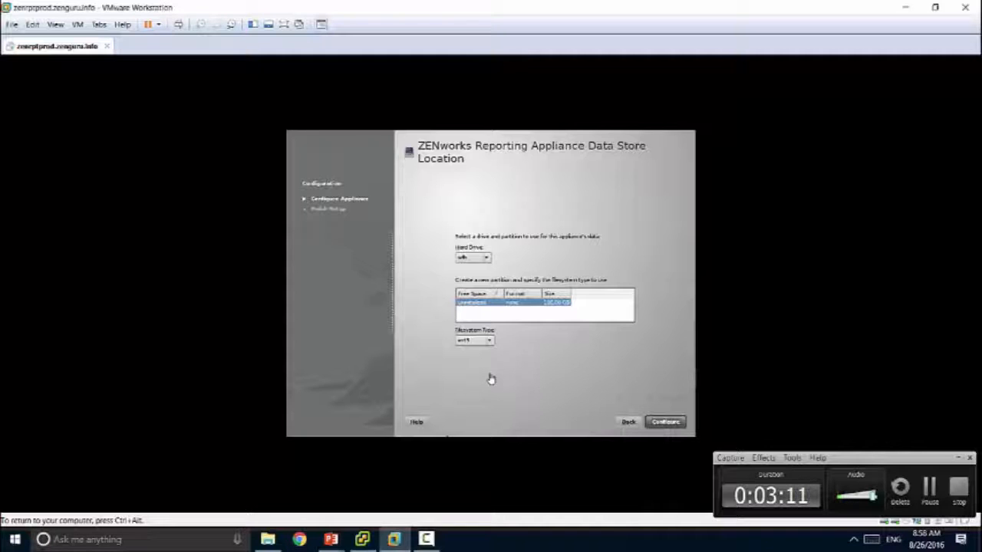
key("Return")
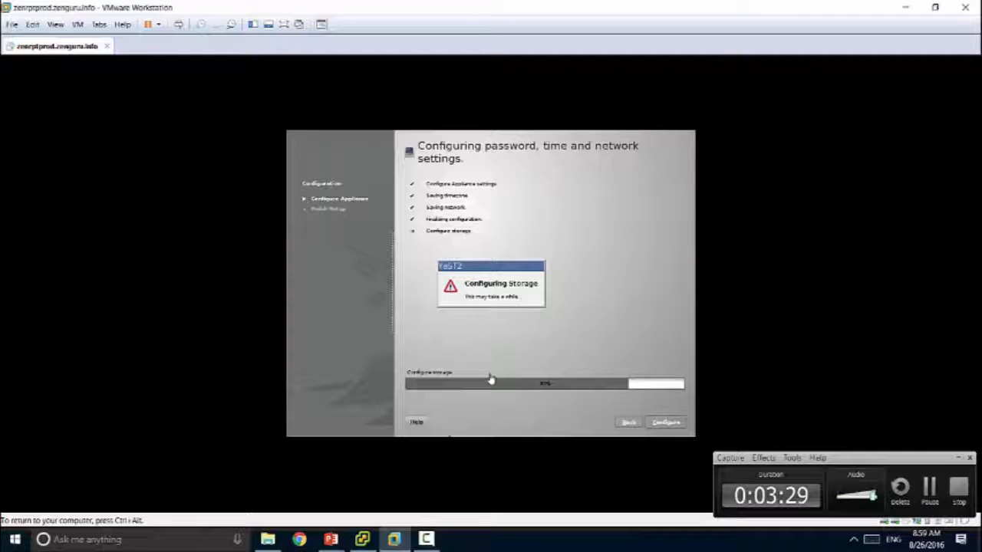
key("ctrl+alt")
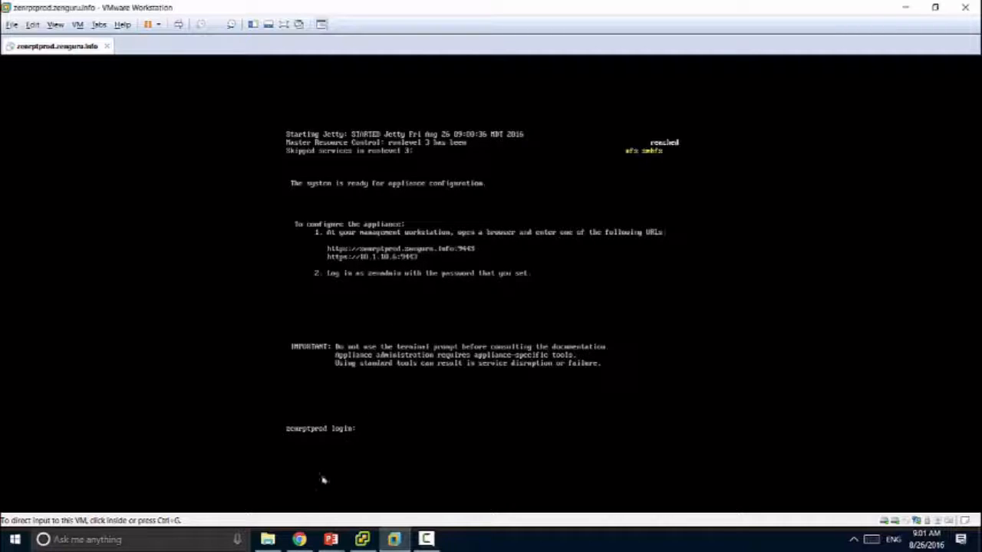
Step: Log in to the appliance web console as root with the root password
left_click(300, 539)
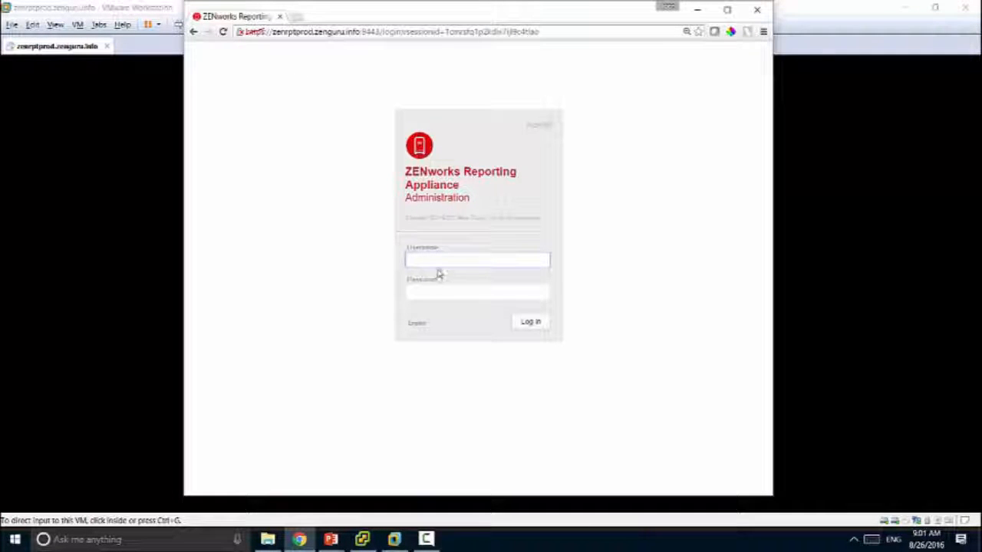
type("root")
key("Tab")
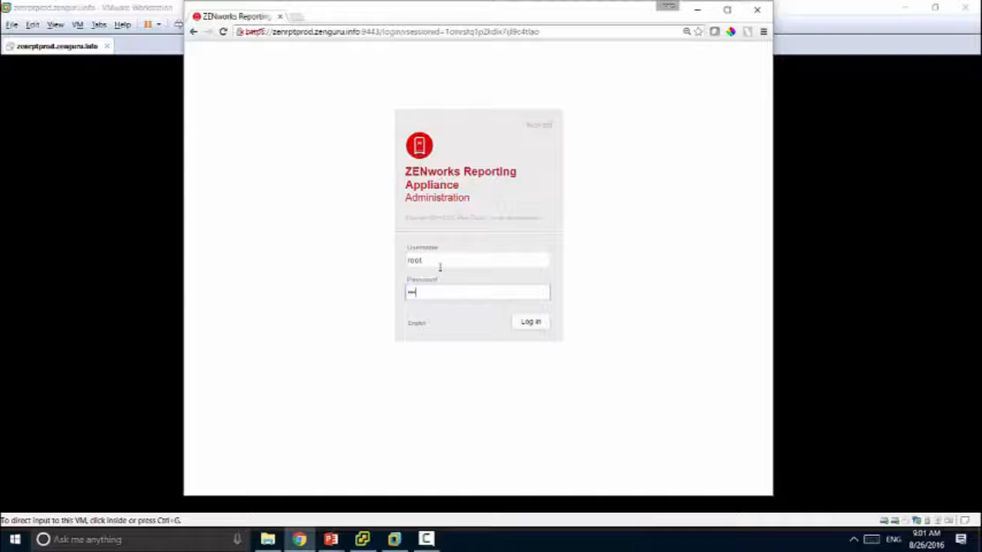
type("****")
left_click(540, 326)
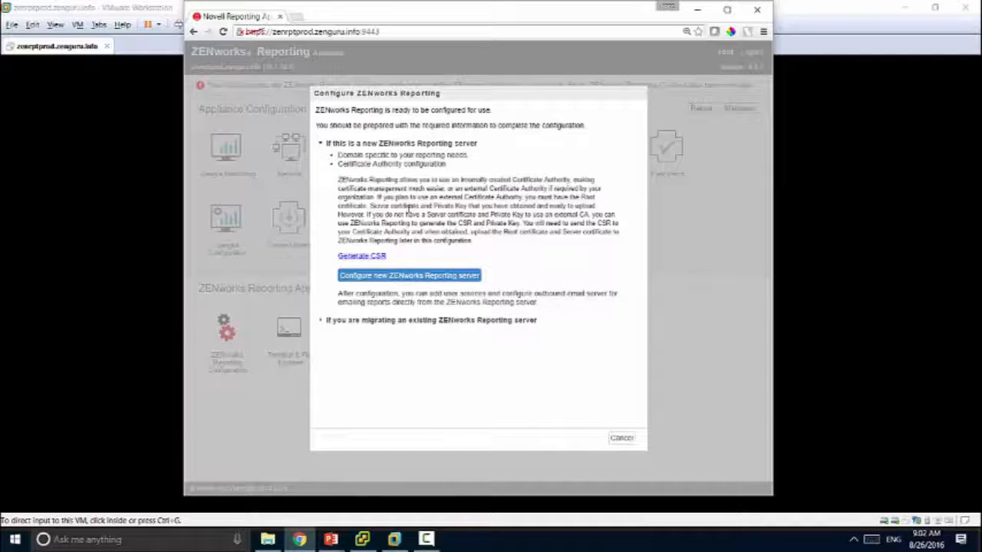
Step: Generate a CSR for zenrptprod.zenguru.info: ZENguru, Lab, Saratoga Springs, UT, US
left_click(355, 258)
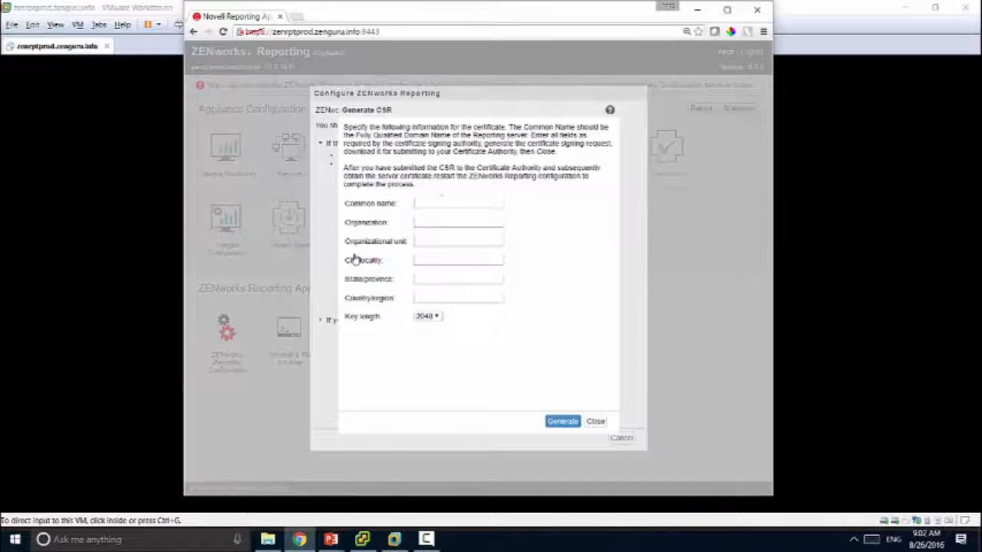
left_click(445, 203)
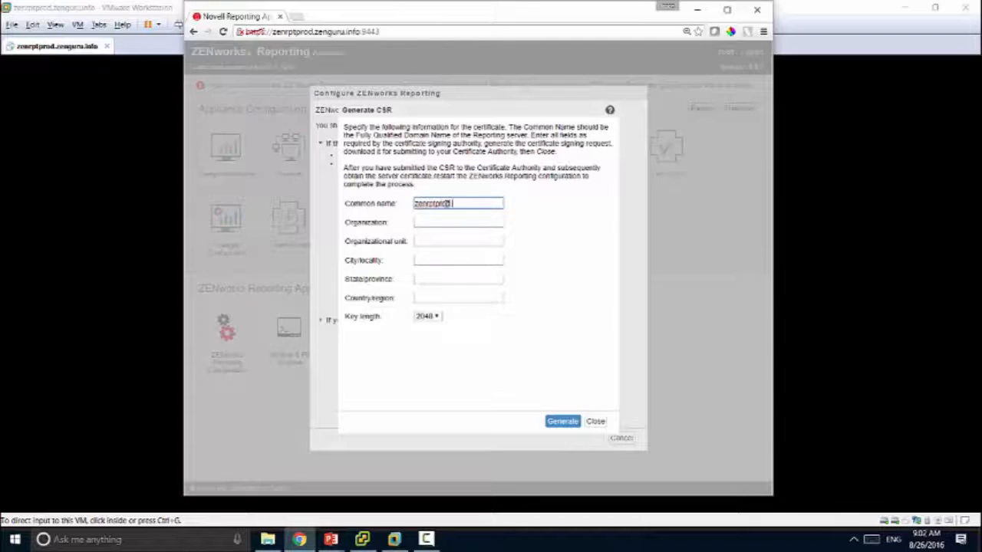
type("zenrptprod.zenguru.info")
key("Tab")
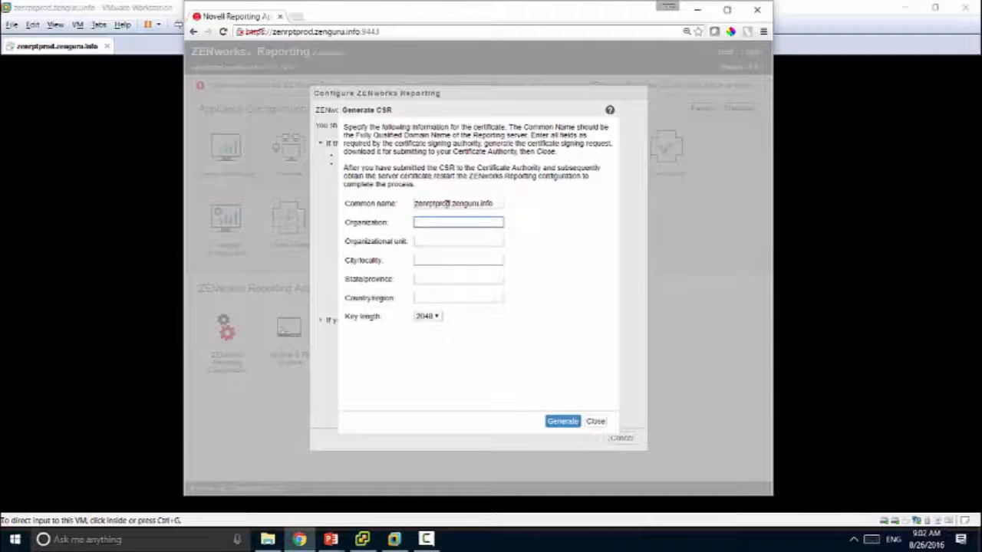
type("ZENguru")
key("Tab")
type("Lab")
key("Tab")
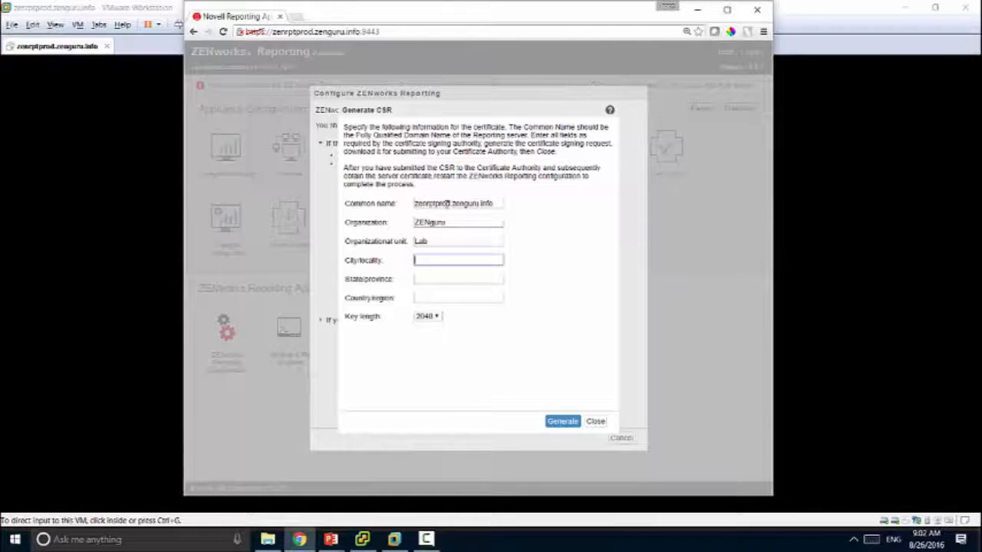
type("Sara")
key("Down")
key("Return")
key("Tab")
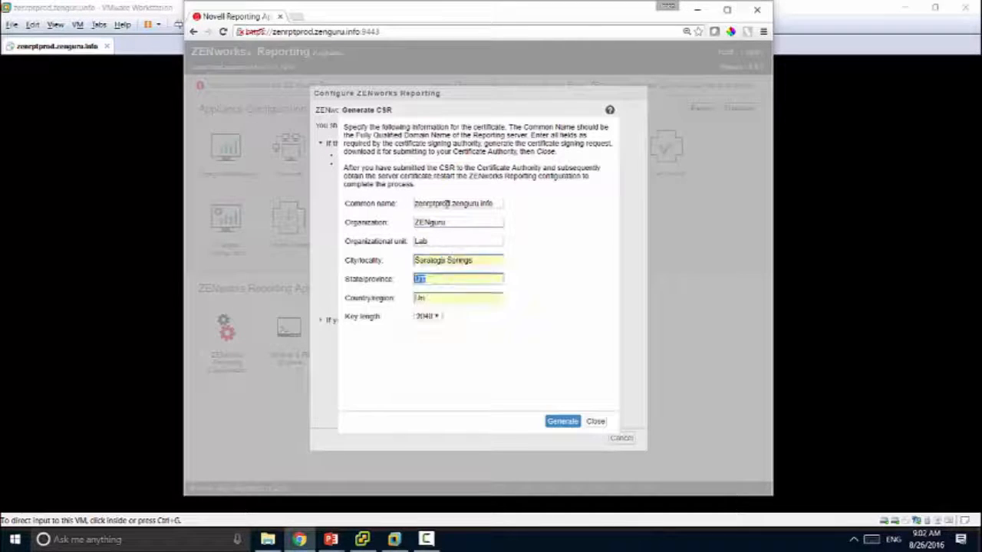
key("Tab")
type("US")
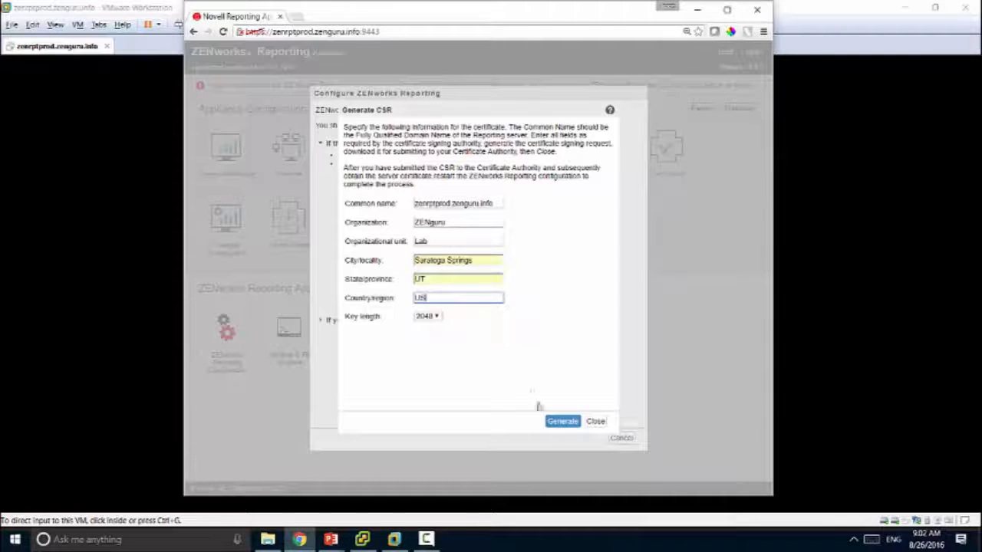
left_click(561, 426)
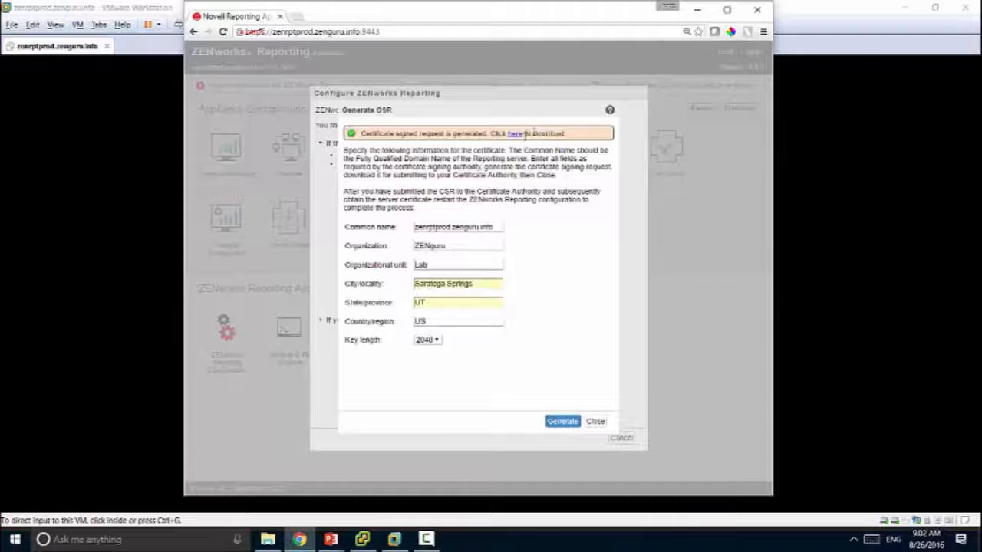
Step: Download the generated CSR, open it in Notepad and select all its text
left_click(526, 133)
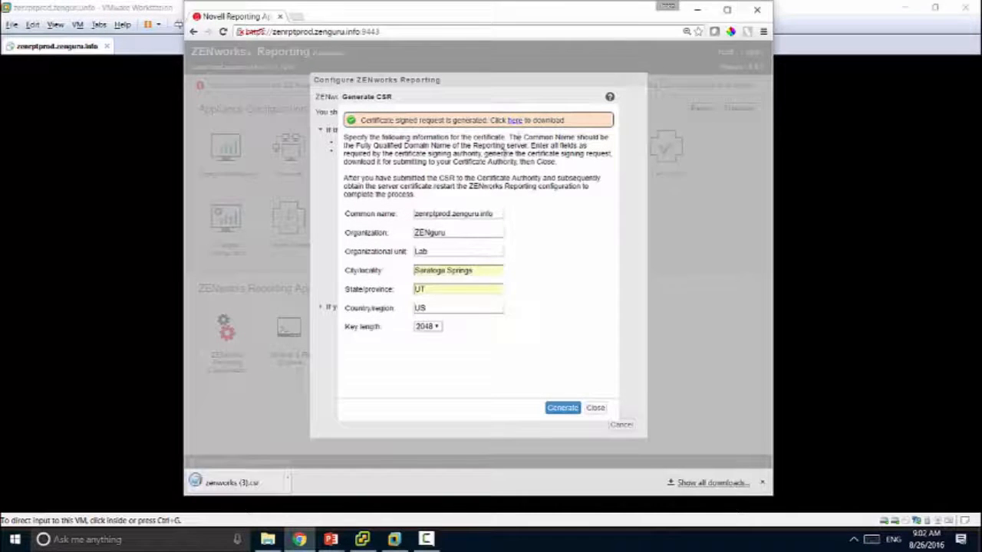
left_click(237, 483)
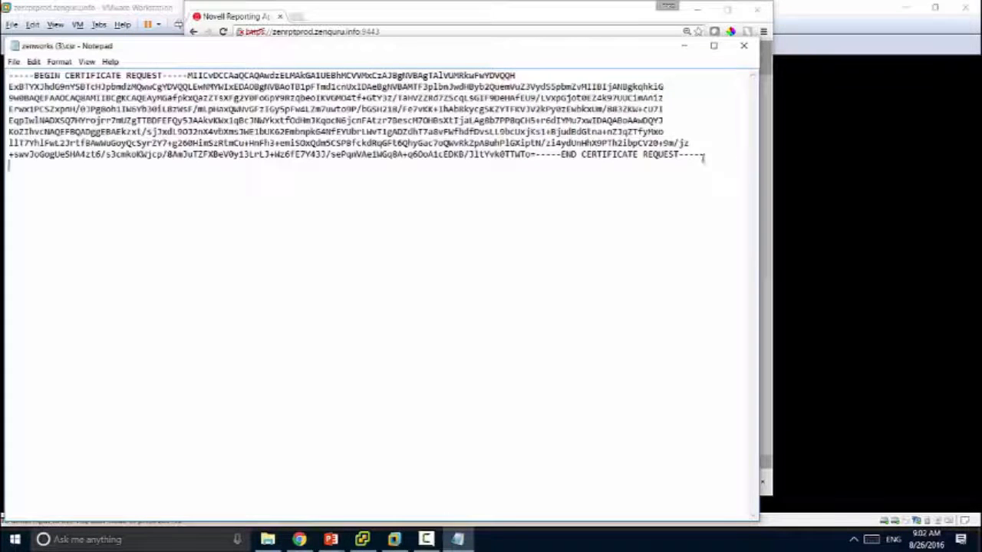
key("ctrl+a")
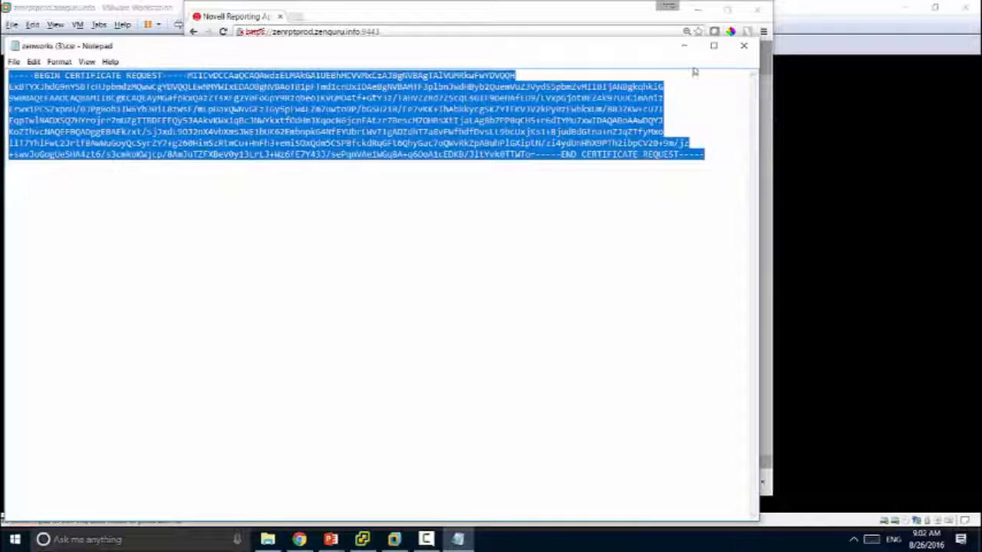
left_click(334, 10)
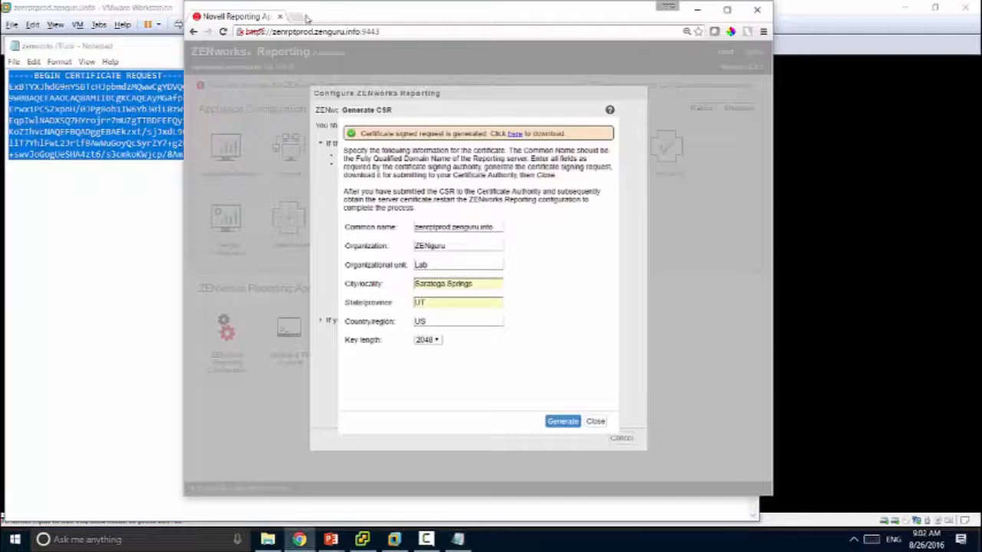
left_click(305, 17)
type("https://10.1.10")
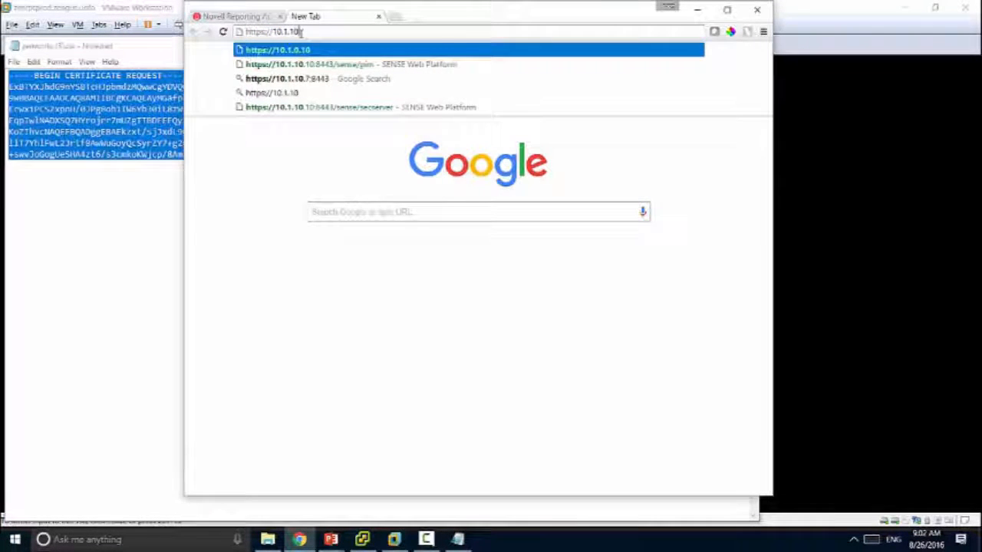
type(".3")
key("Return")
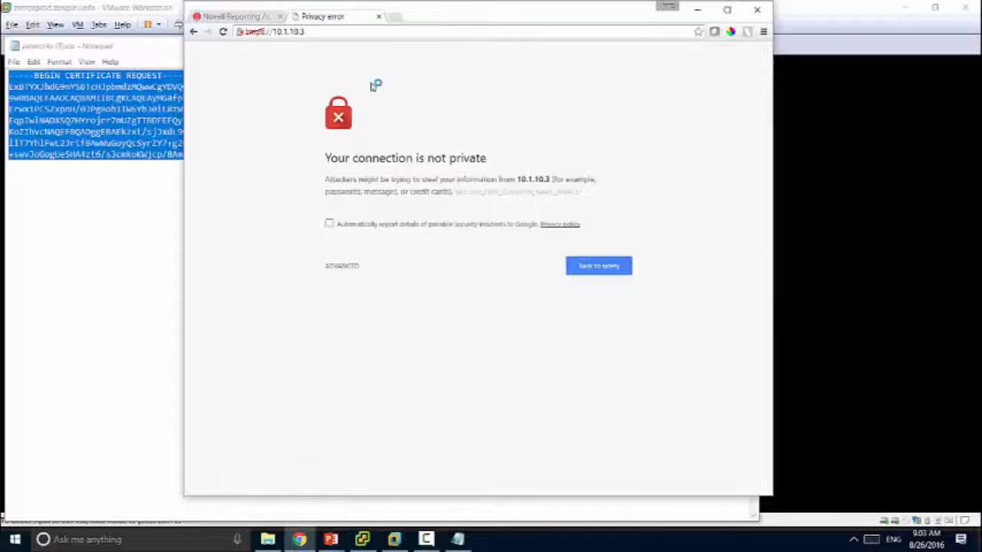
left_click(325, 34)
left_click(324, 35)
type("/certsrv")
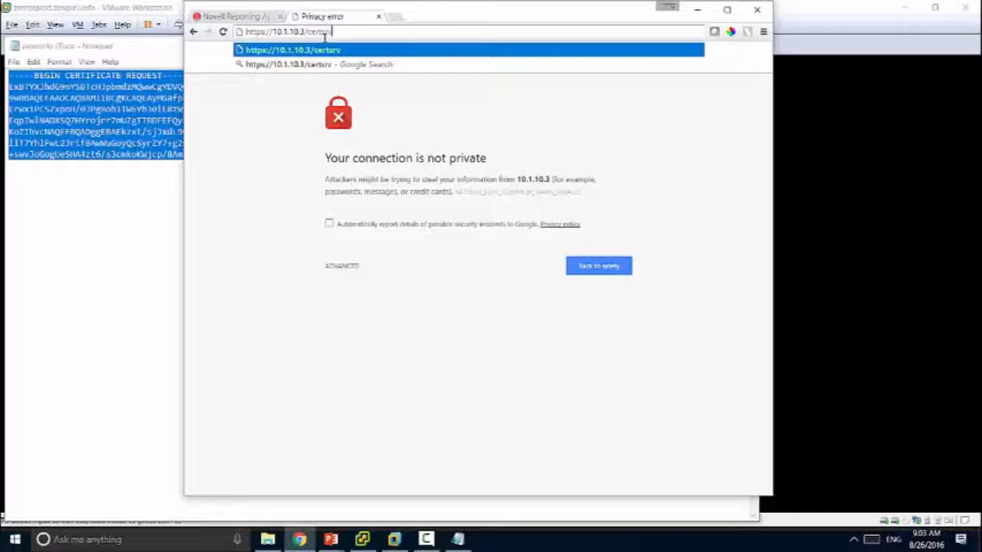
key("Return")
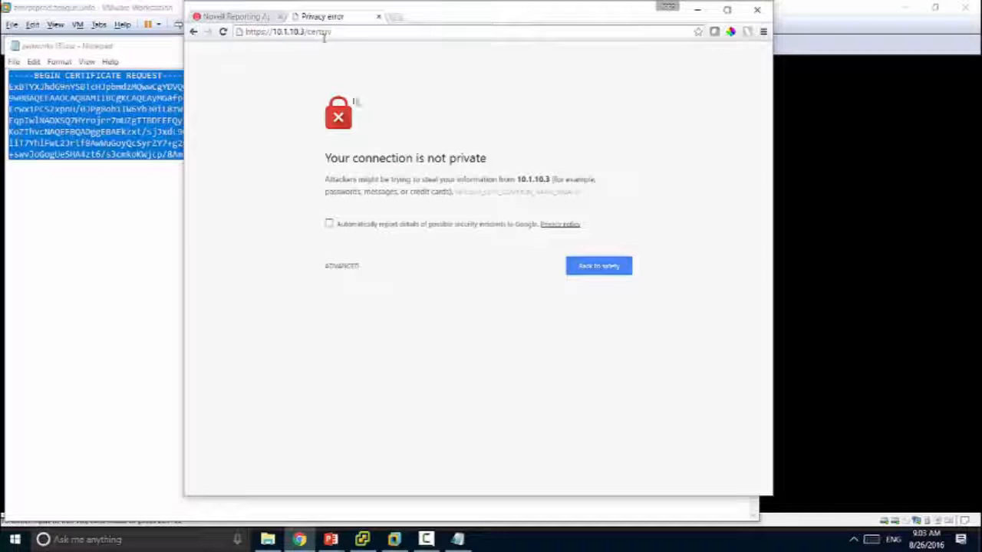
Step: Proceed past the security warning, sign in, and choose Request a certificate
left_click(342, 267)
left_click(368, 353)
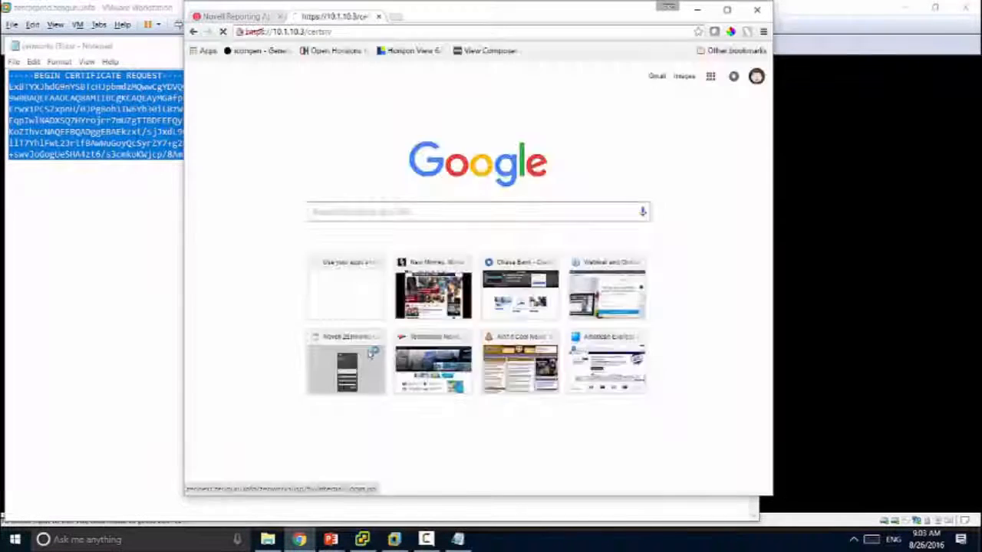
left_click(342, 266)
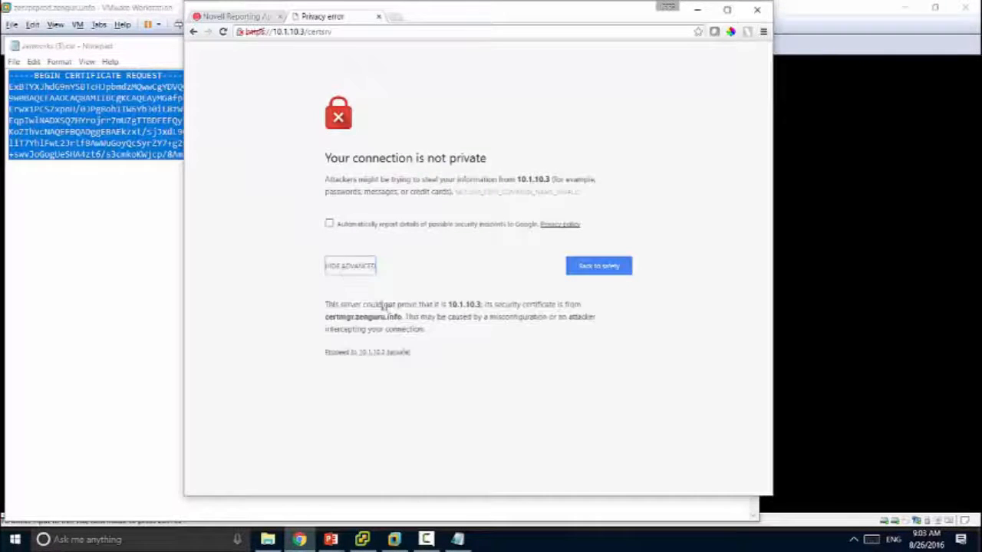
left_click(378, 353)
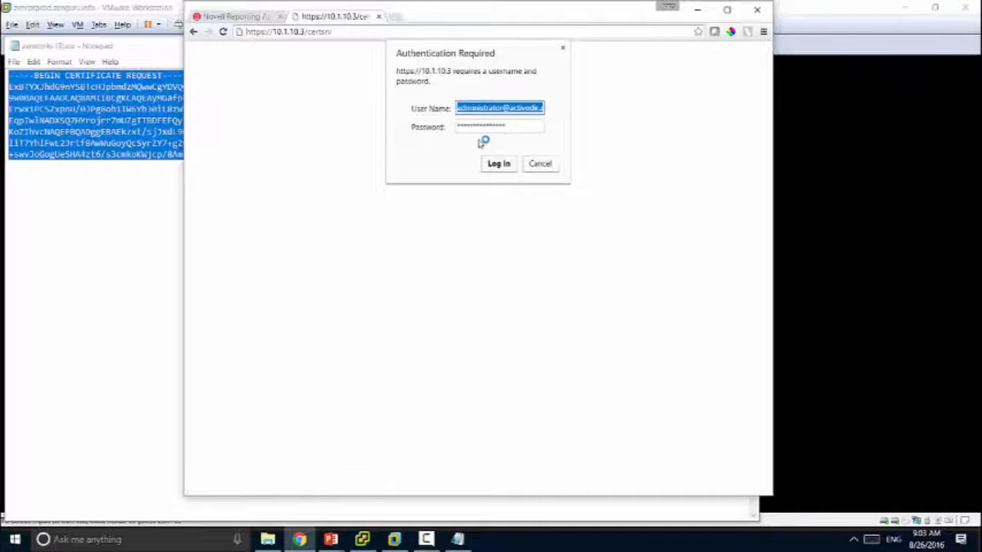
left_click(498, 163)
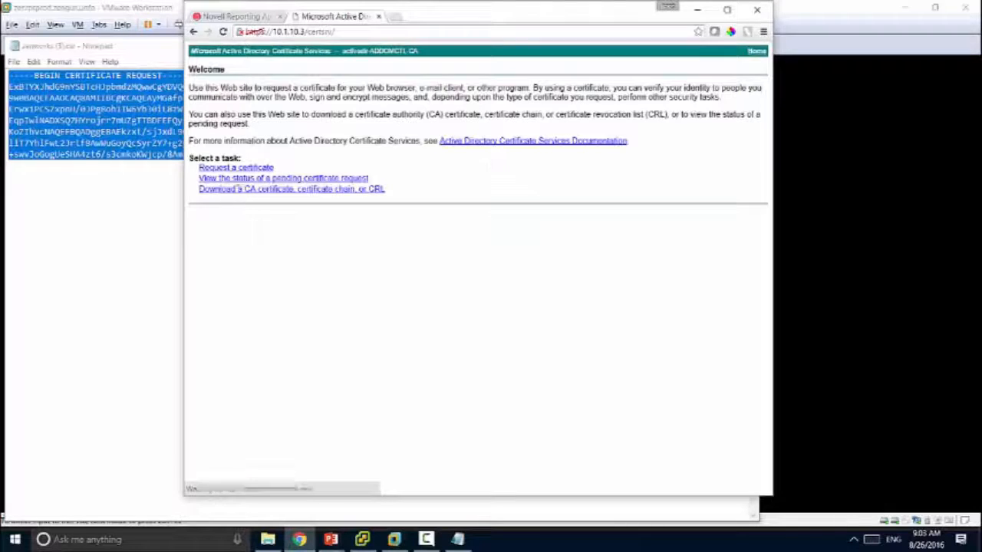
left_click(230, 168)
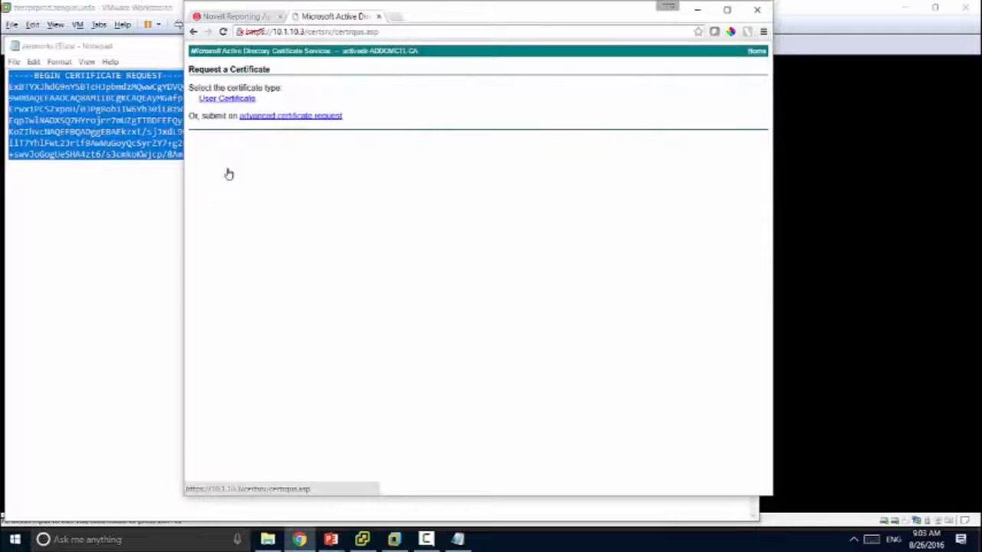
Step: Submit an advanced request with the pasted CSR using the Web Server template
left_click(261, 117)
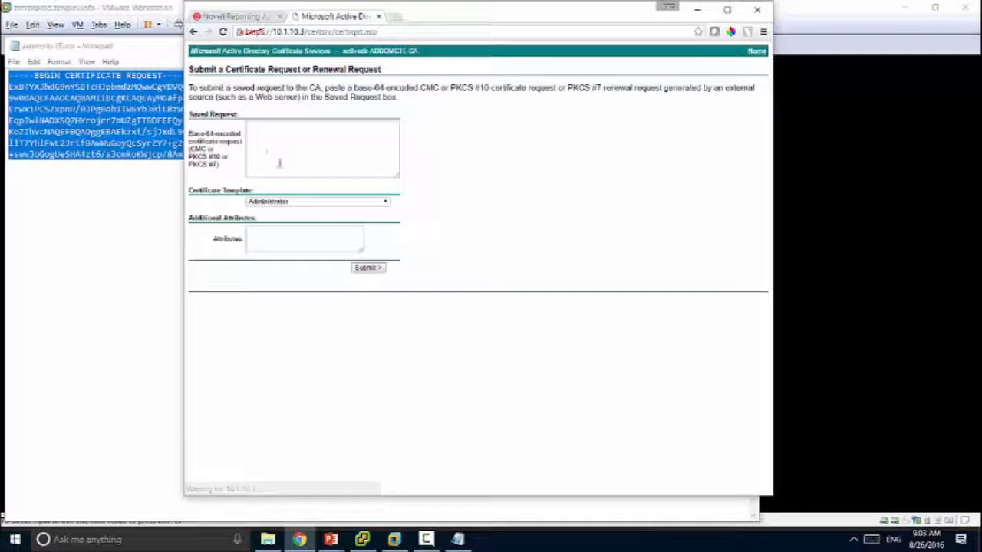
left_click(278, 160)
key("ctrl+v")
left_click(278, 202)
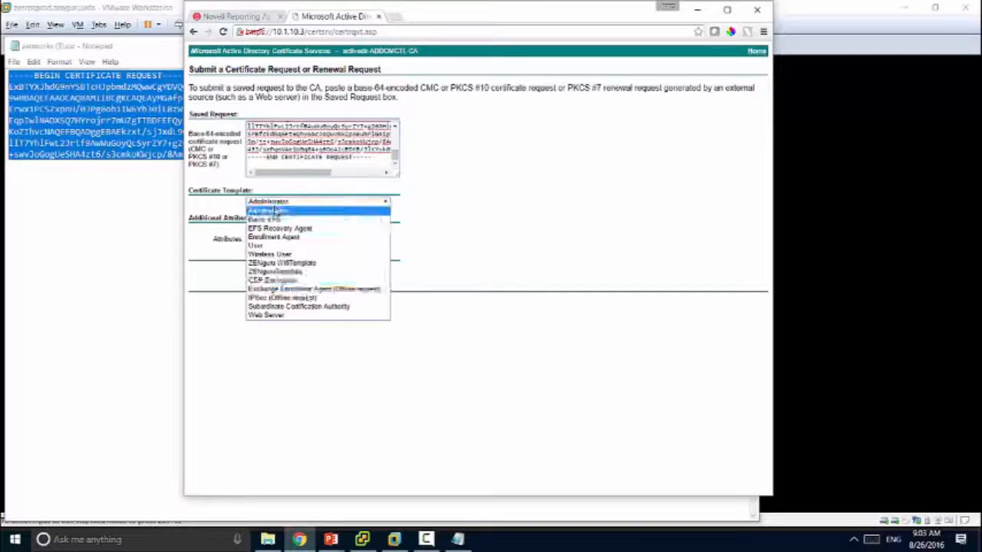
left_click(306, 315)
left_click(367, 269)
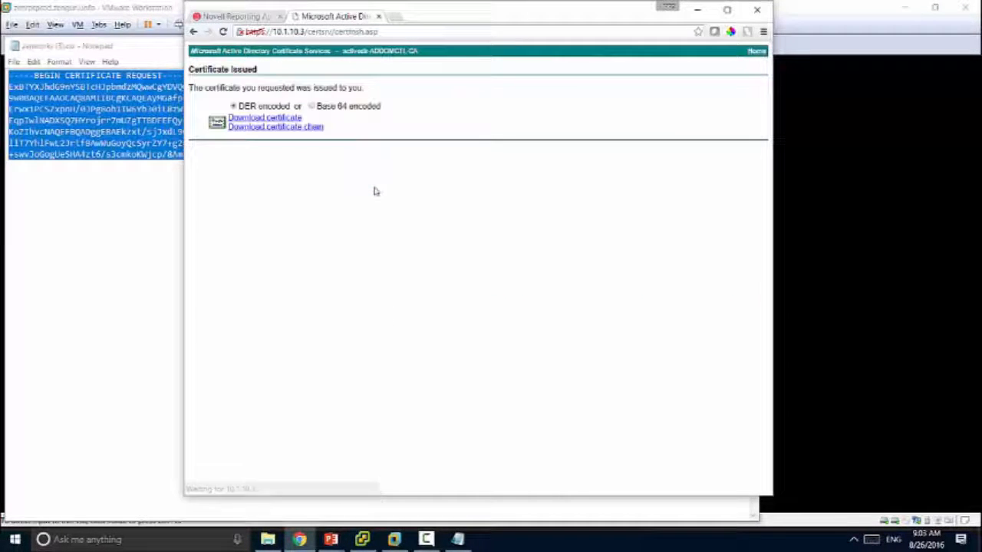
Step: Download the issued certificate and open it
left_click(285, 119)
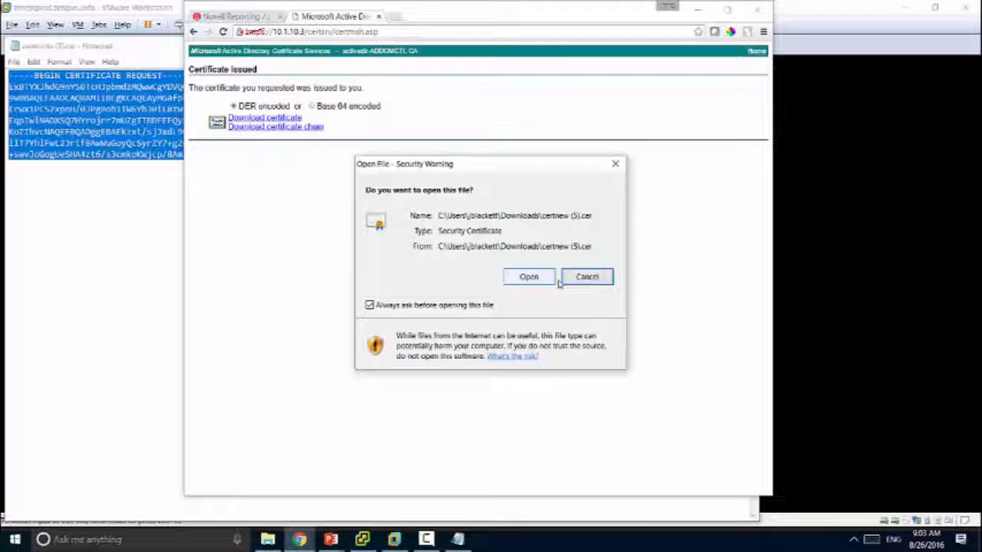
left_click(529, 278)
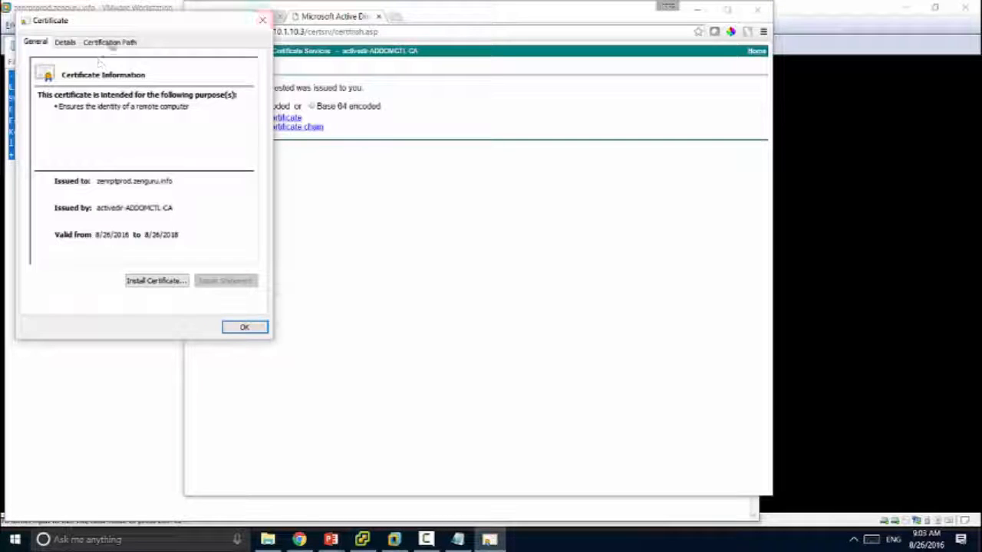
left_click(526, 112)
Step: Download the CA certificate from the home page, view it, and close it
left_click(752, 53)
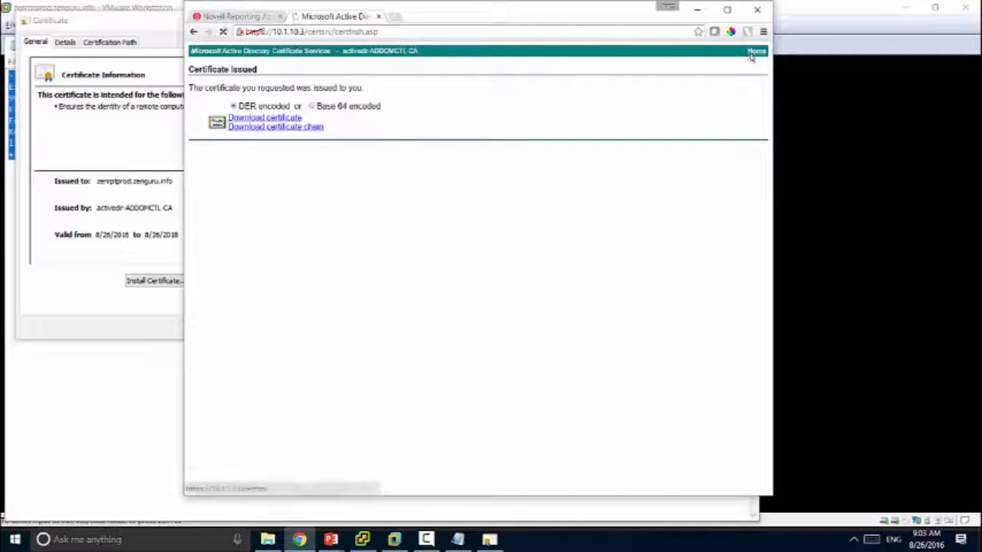
left_click(241, 190)
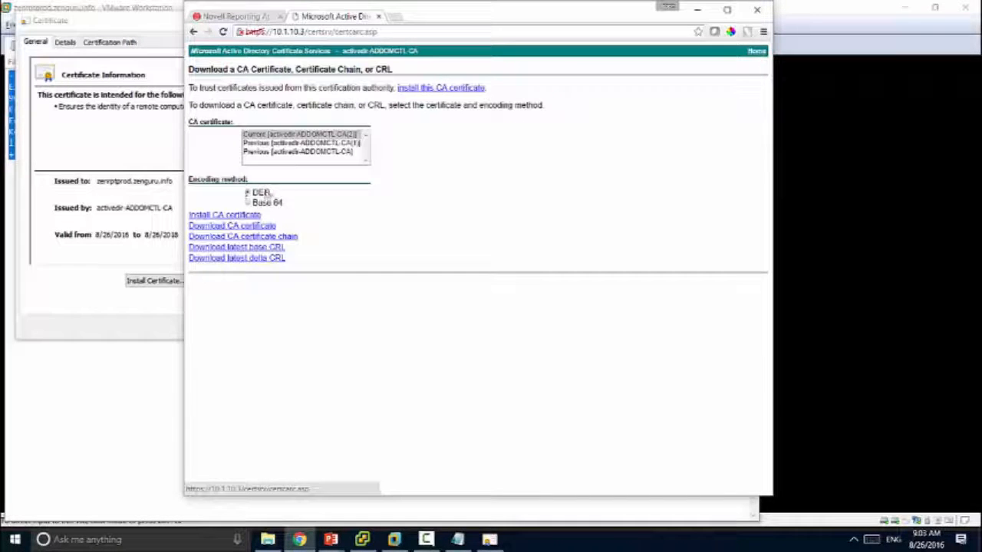
left_click(253, 225)
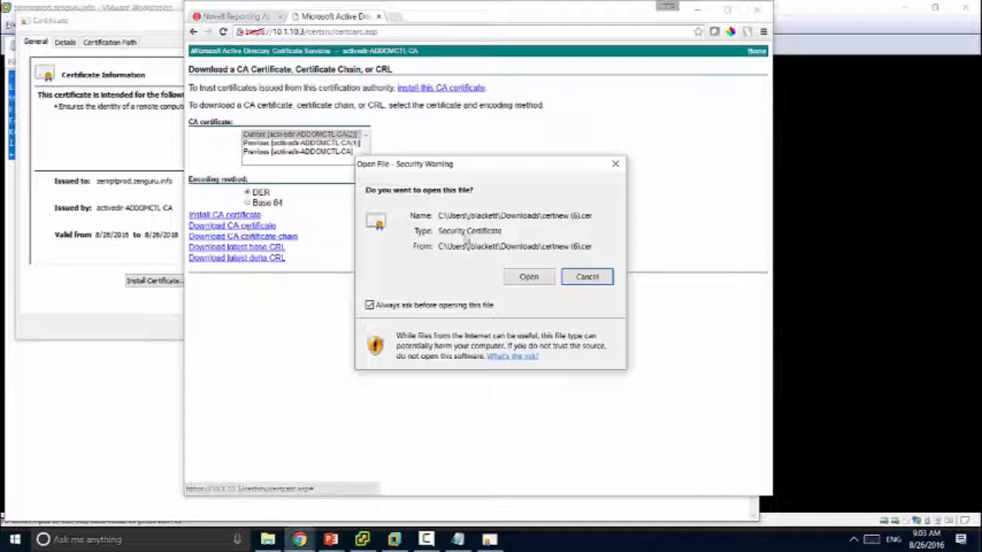
left_click(528, 278)
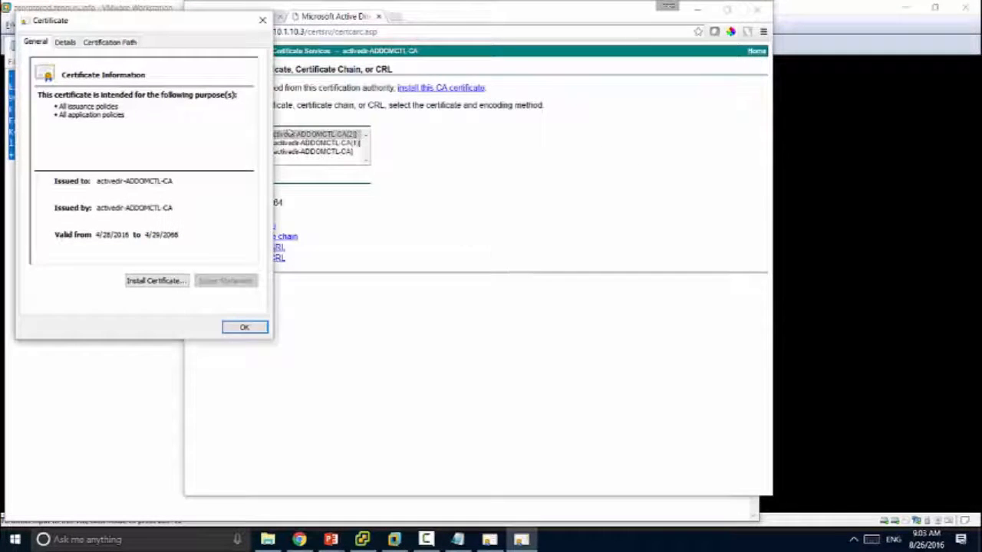
left_click(263, 20)
Step: Show Chrome's list of downloaded files
left_click(763, 31)
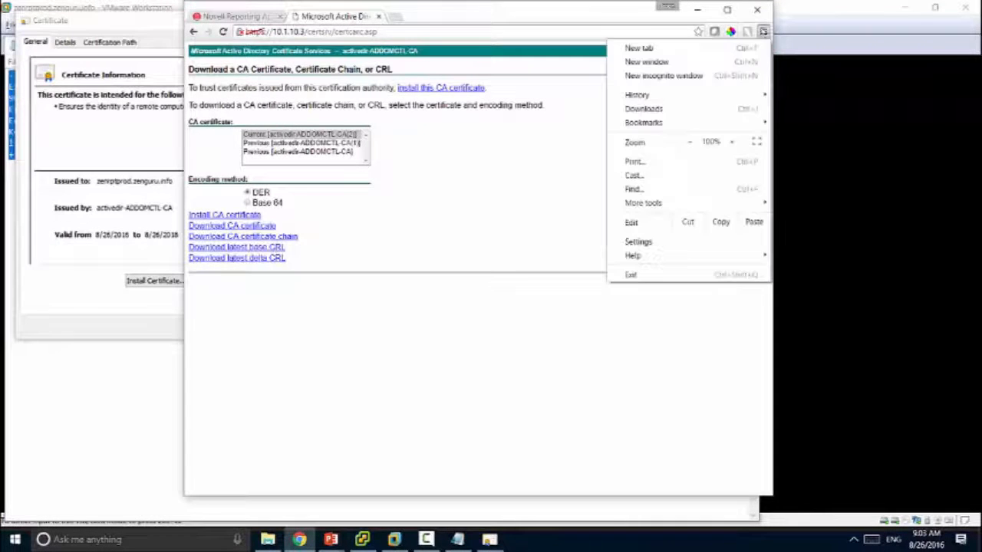
left_click(506, 313)
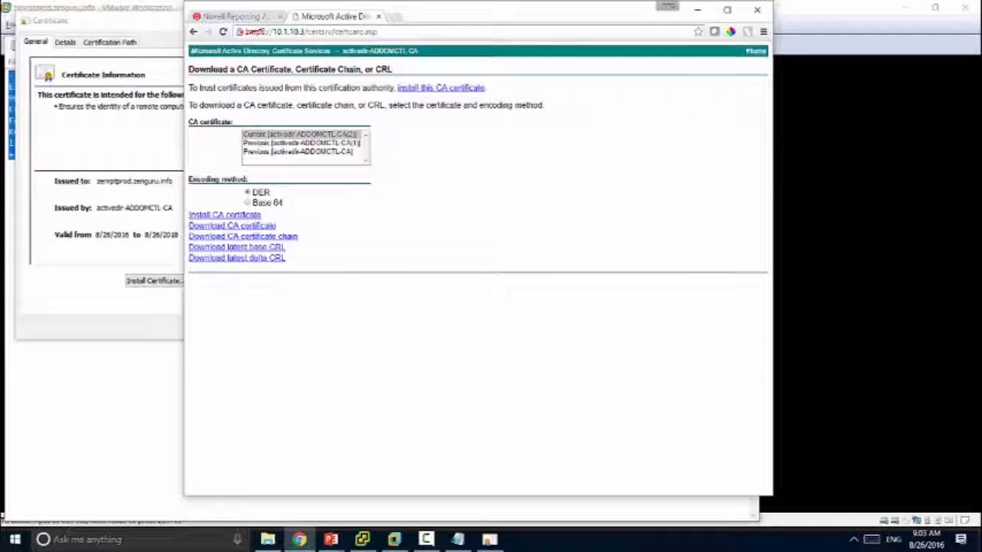
left_click(763, 31)
left_click(734, 109)
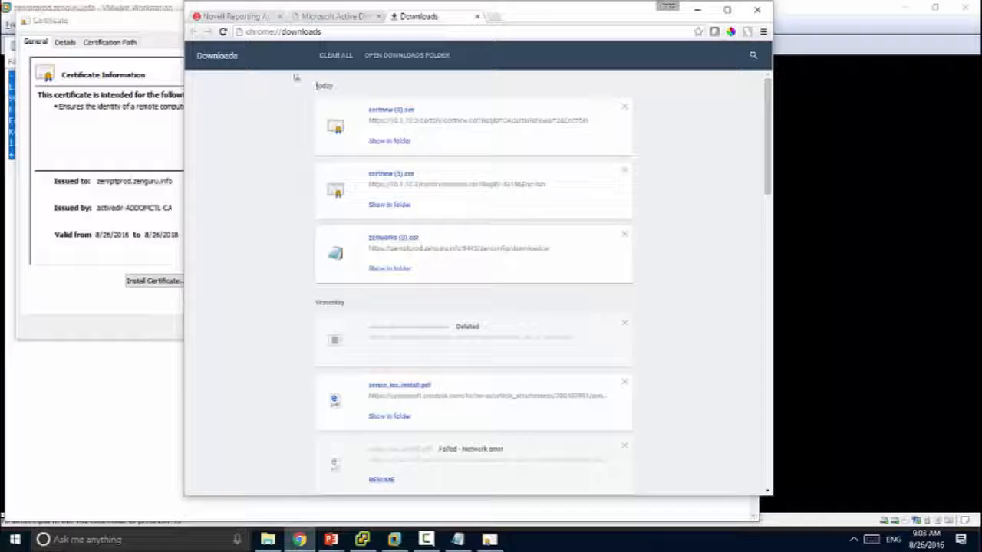
Step: Close the CSR form, start a new server configuration, and create admin account 'administrator' with a password
left_click(248, 17)
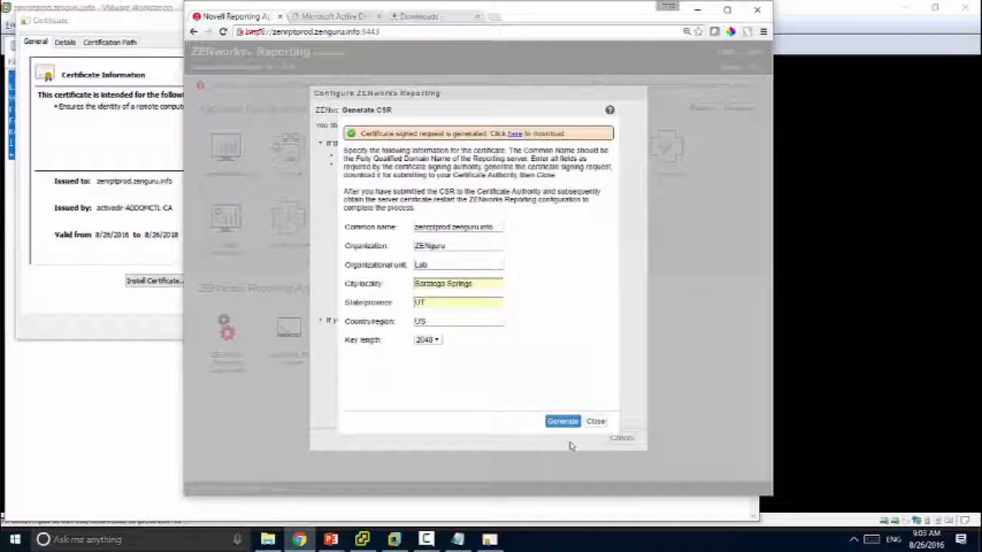
left_click(596, 422)
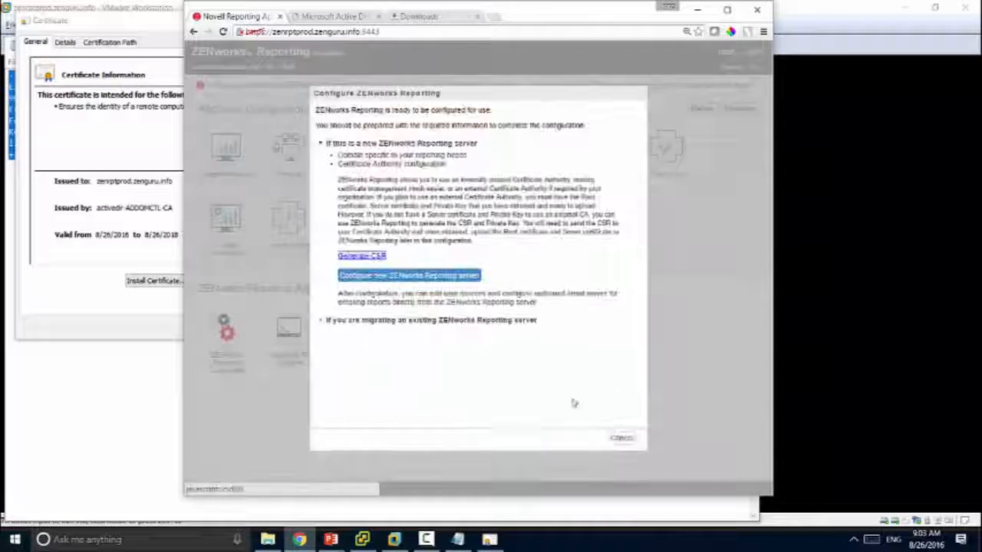
left_click(433, 280)
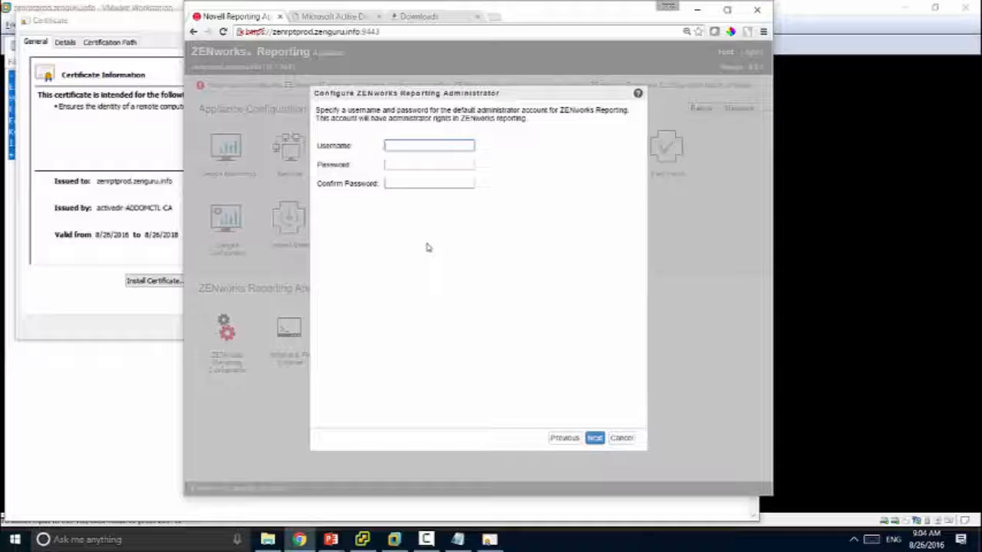
type("administrator")
key("Tab")
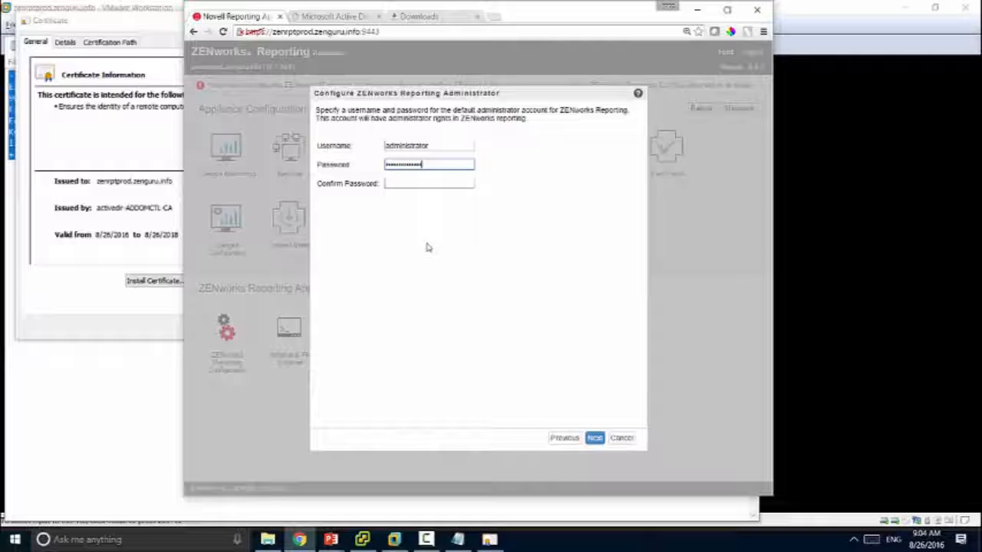
key("Tab")
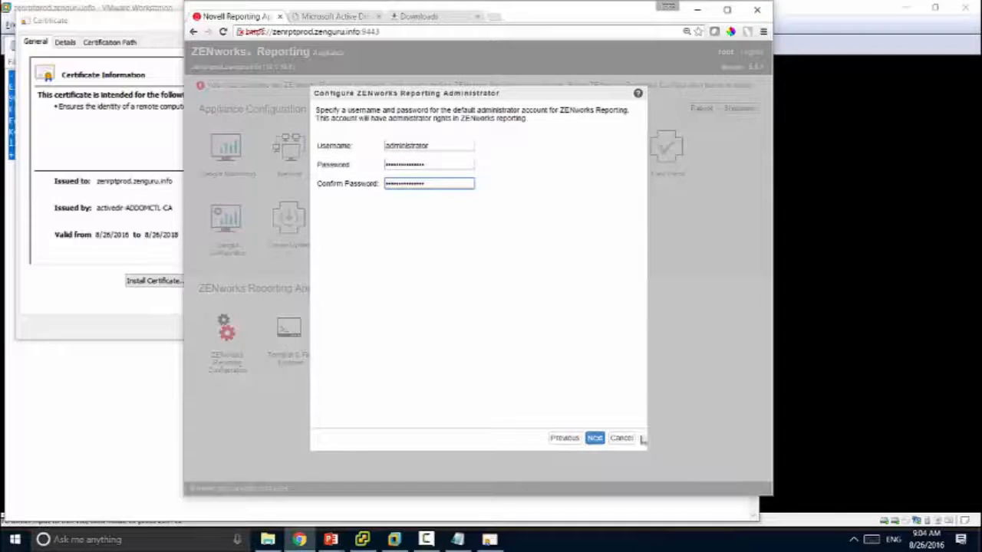
left_click(594, 437)
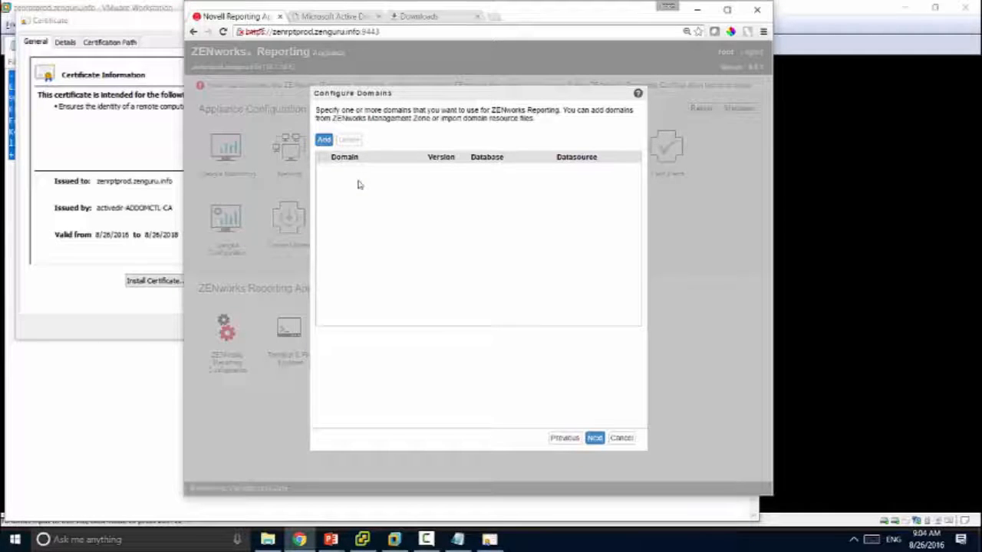
Step: Add the ZENworks and Audit domains from zenworks.zenguru.info using the zone login credentials, after a connection test
left_click(324, 141)
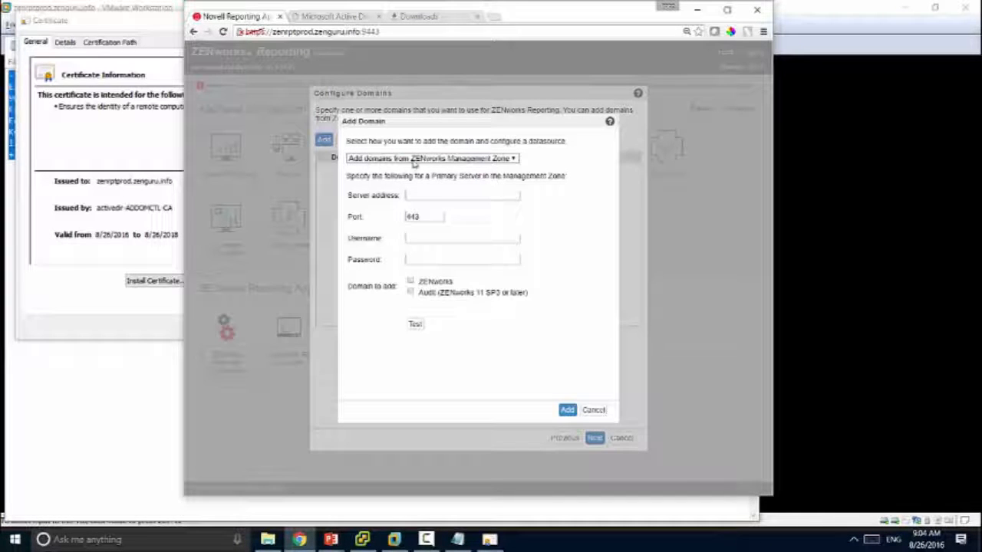
left_click(451, 195)
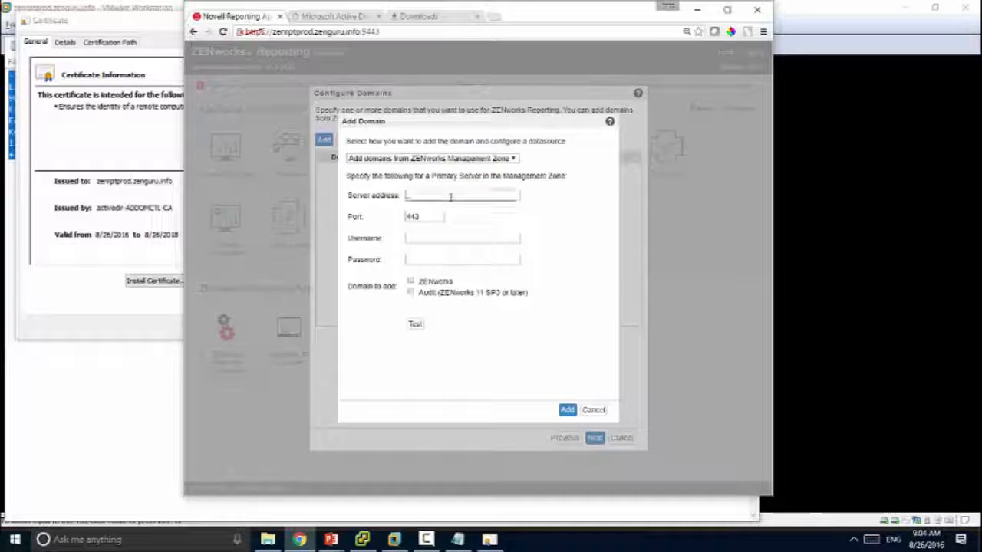
type("zen")
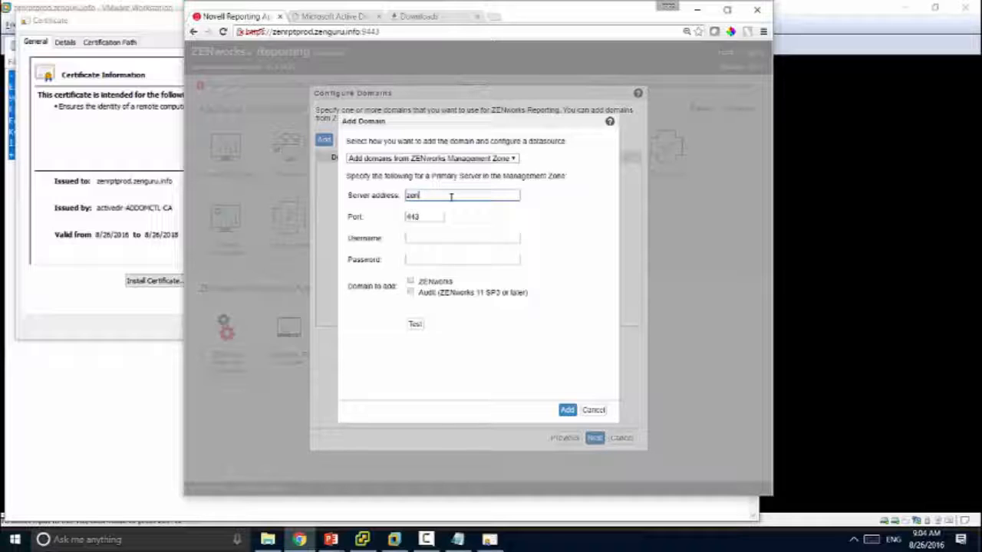
type("works.zeng")
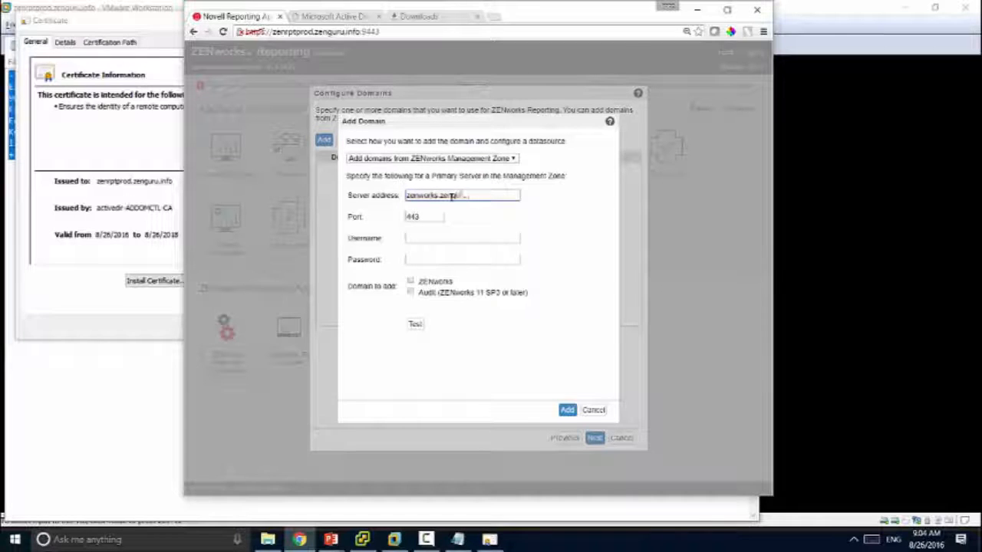
type("uru.info")
left_click(437, 238)
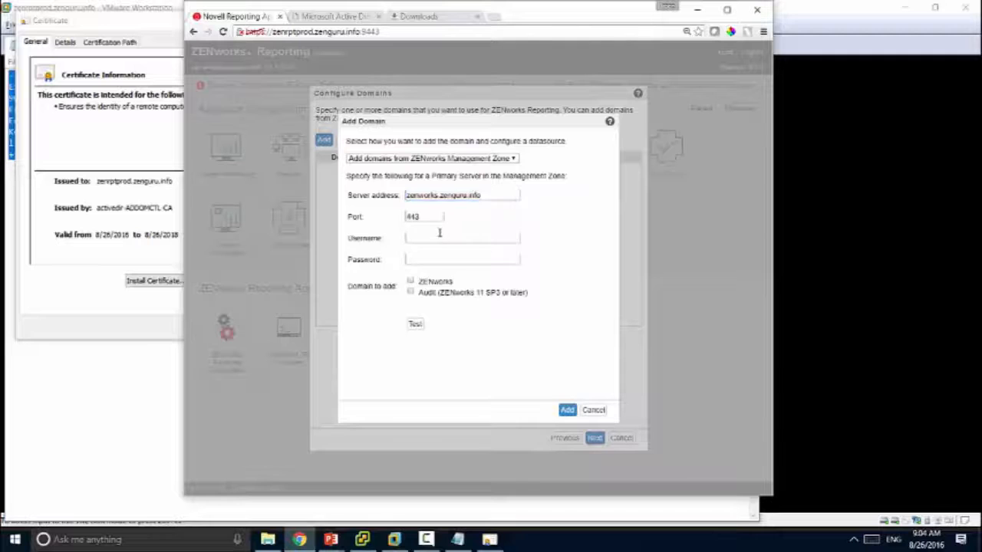
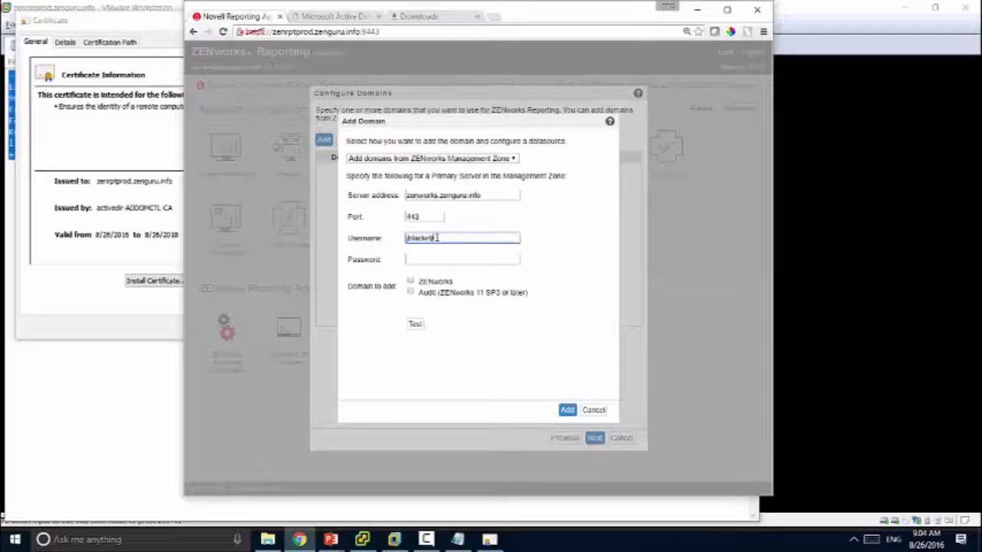
key("Tab")
type("*")
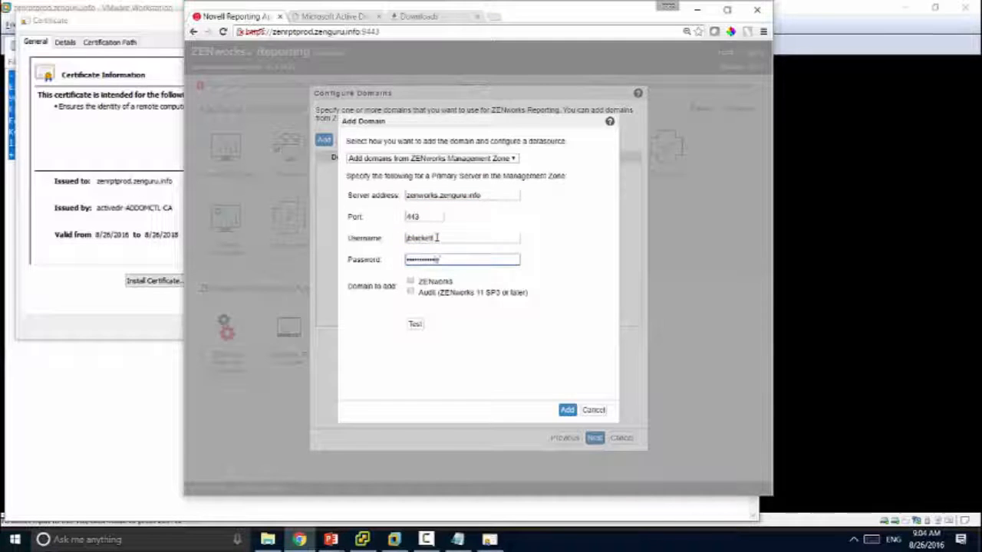
left_click(411, 281)
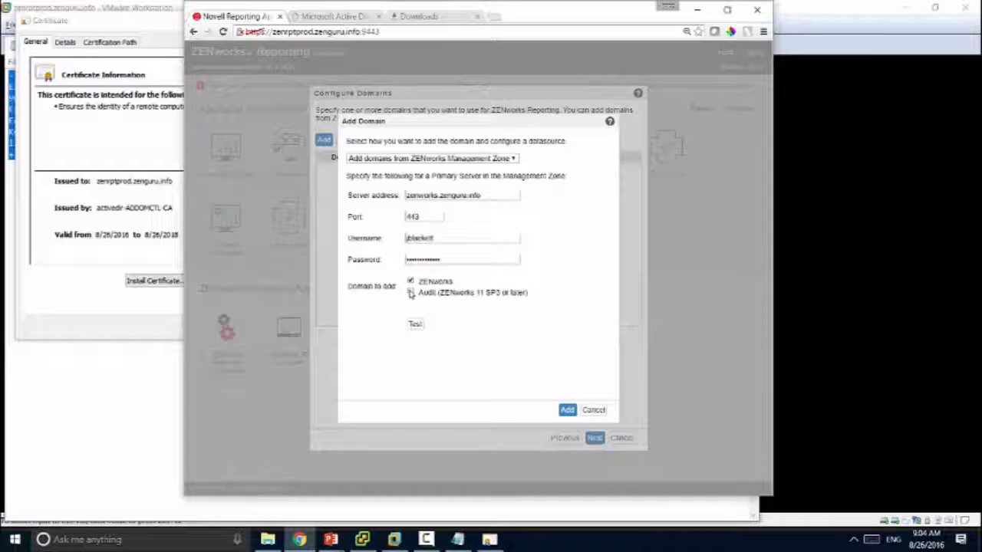
left_click(411, 293)
left_click(415, 325)
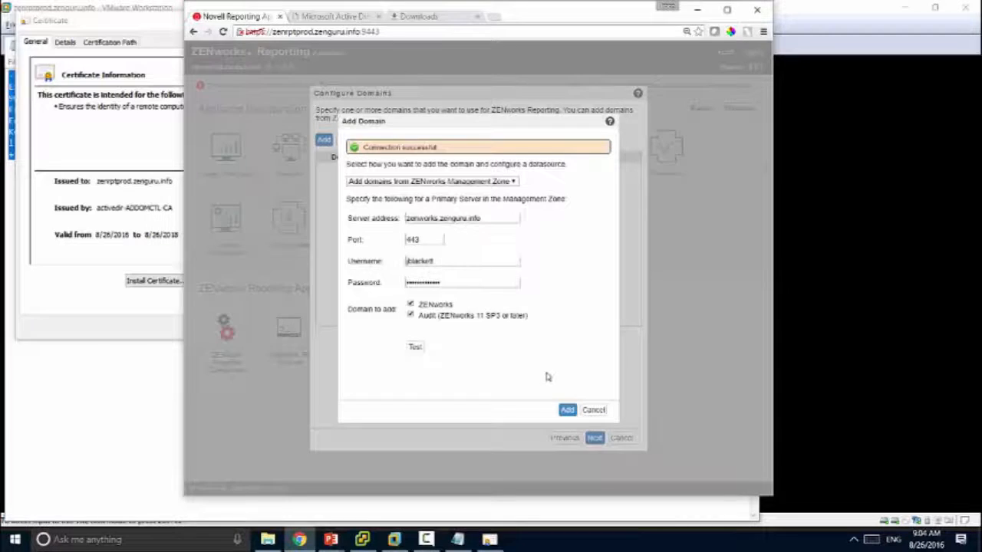
left_click(567, 410)
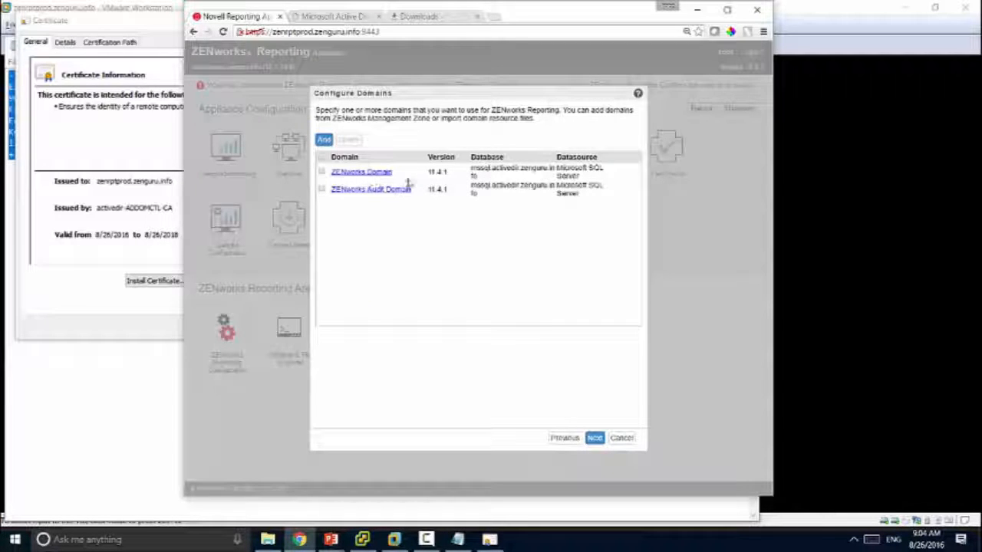
Step: Begin adding another domain using the 'Add domain using resource file' method
left_click_drag(427, 172, 455, 176)
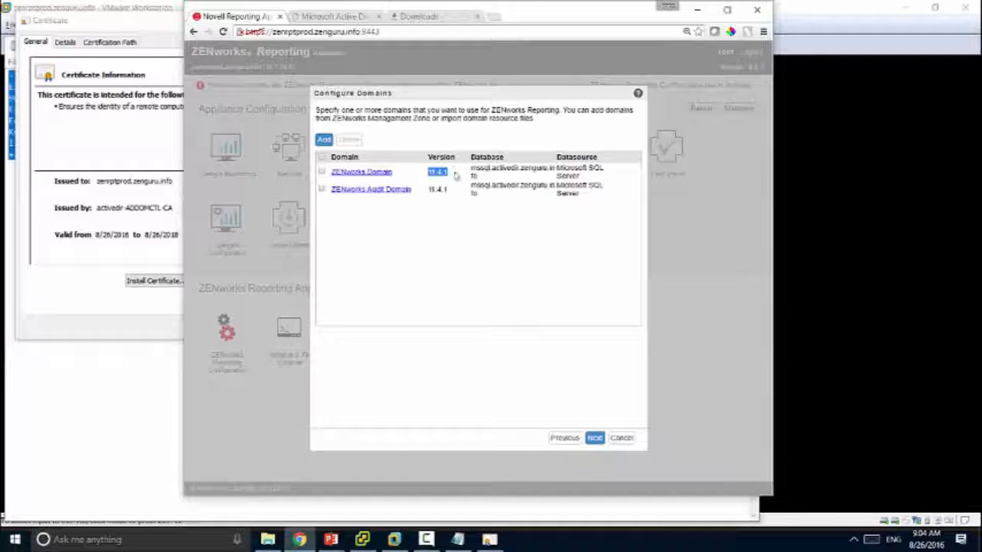
left_click(437, 234)
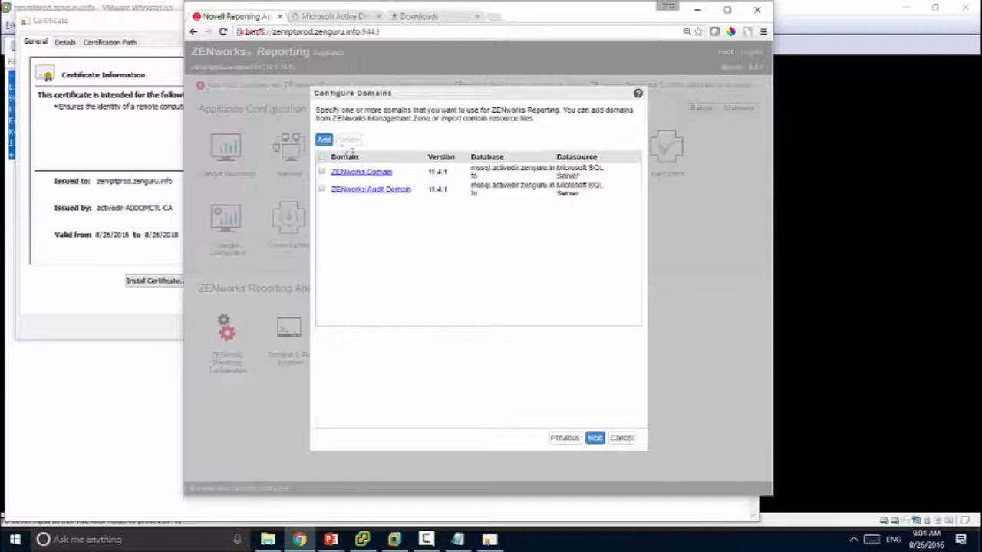
left_click(324, 140)
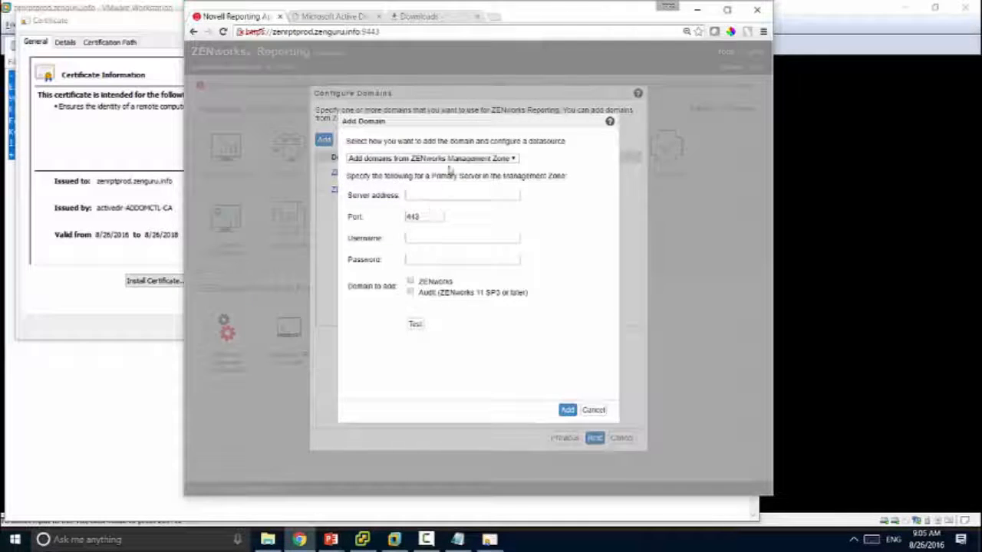
left_click(446, 160)
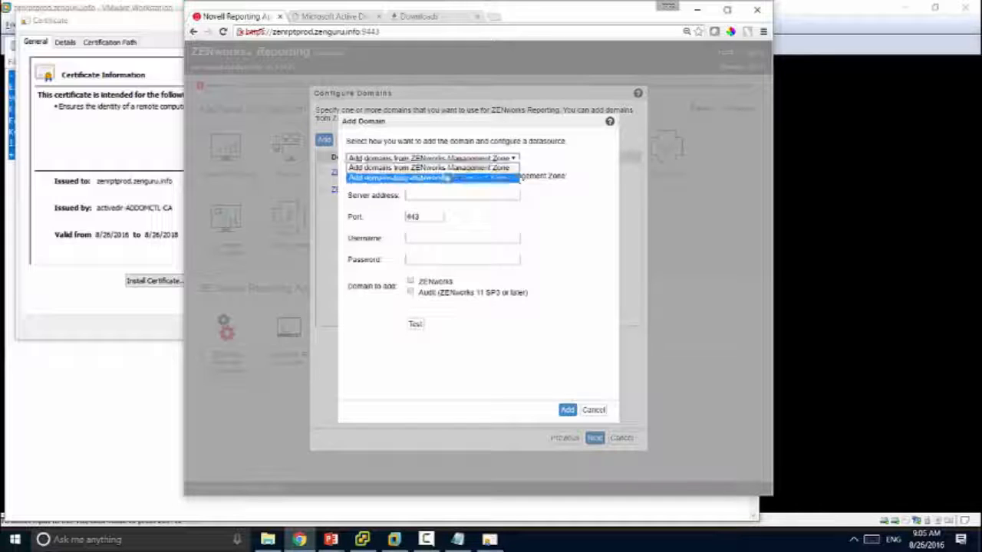
left_click(449, 177)
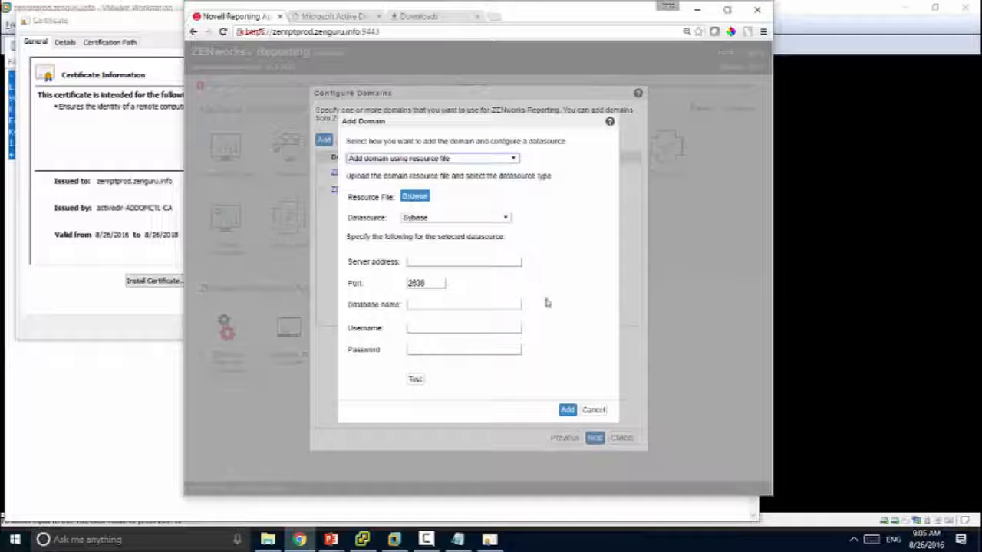
Step: Cancel the extra domain and set the certificate authority type to External CA
left_click(594, 409)
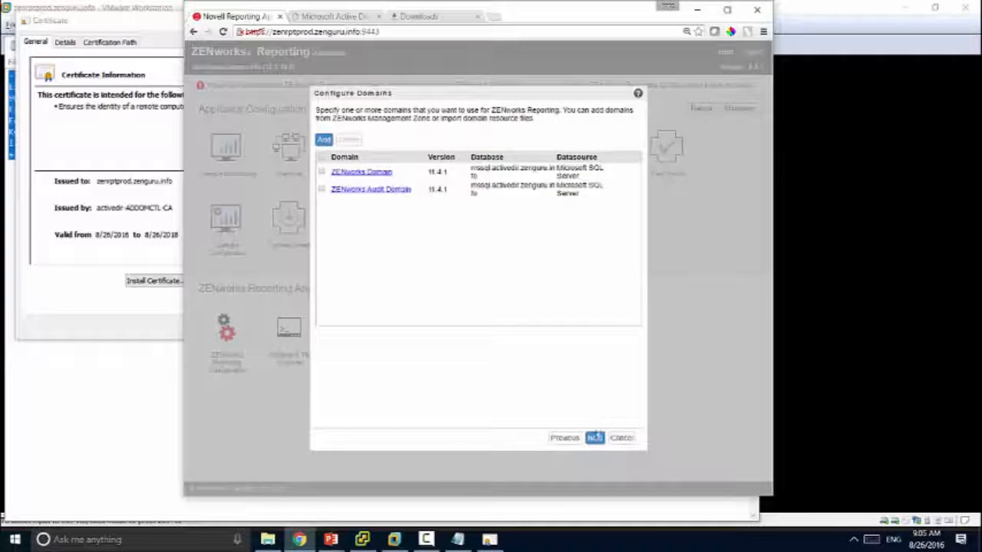
left_click(594, 438)
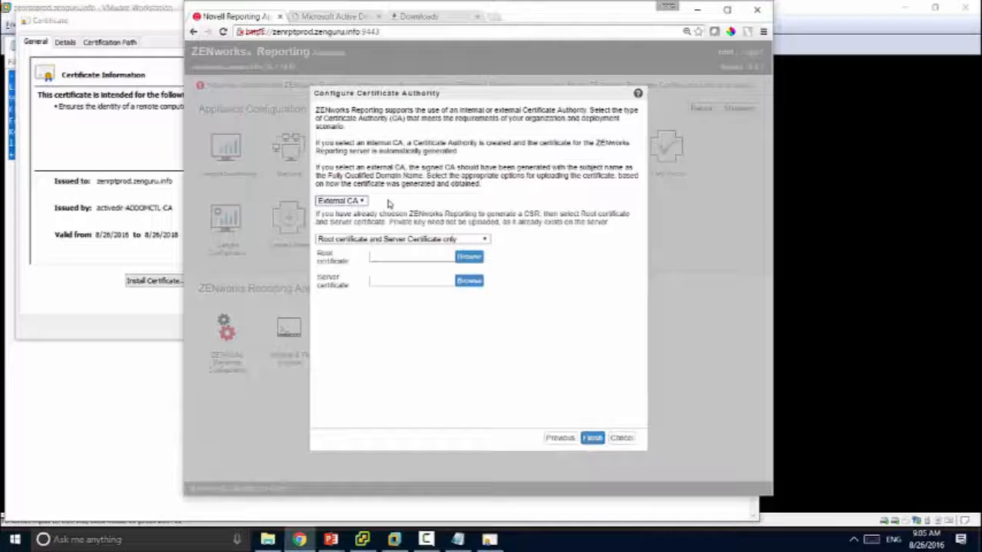
left_click(357, 201)
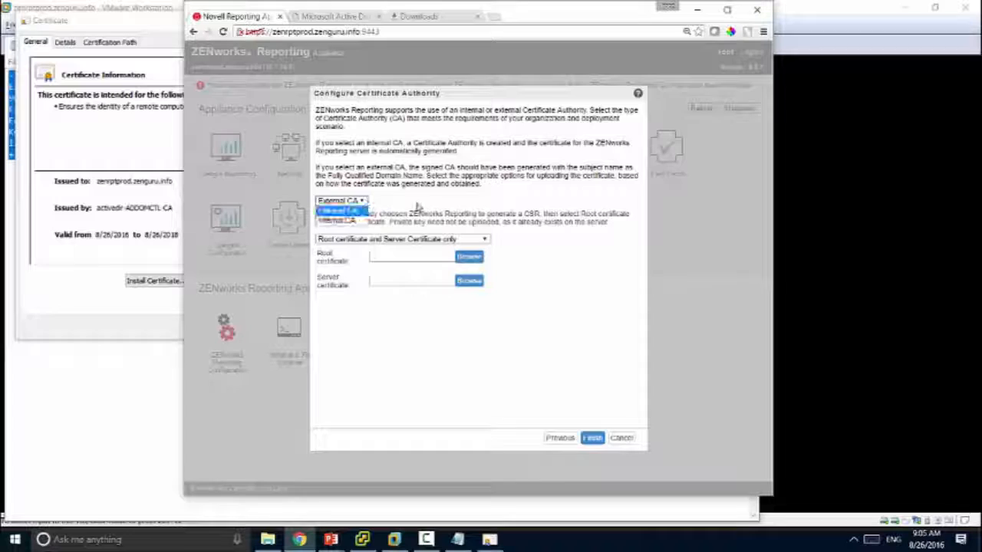
left_click(349, 219)
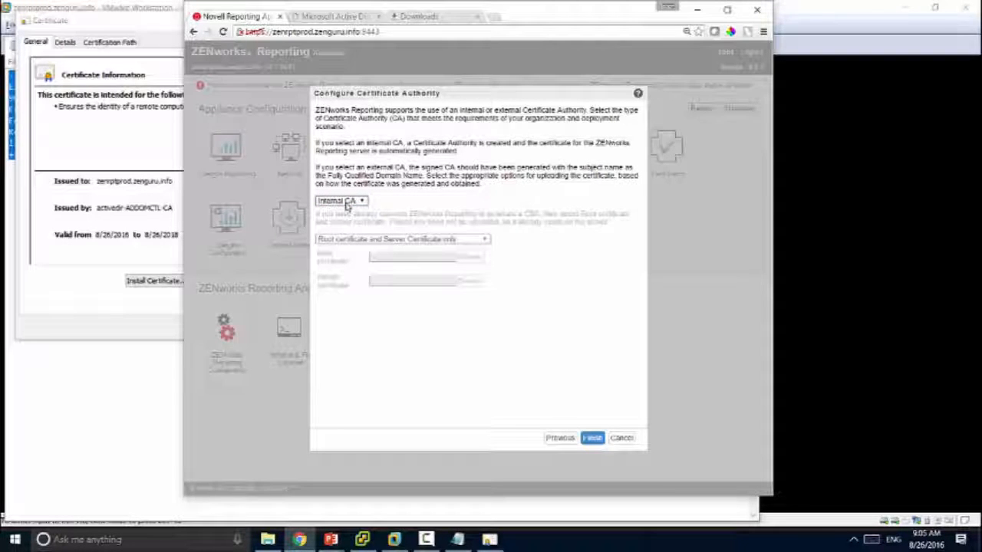
left_click(346, 202)
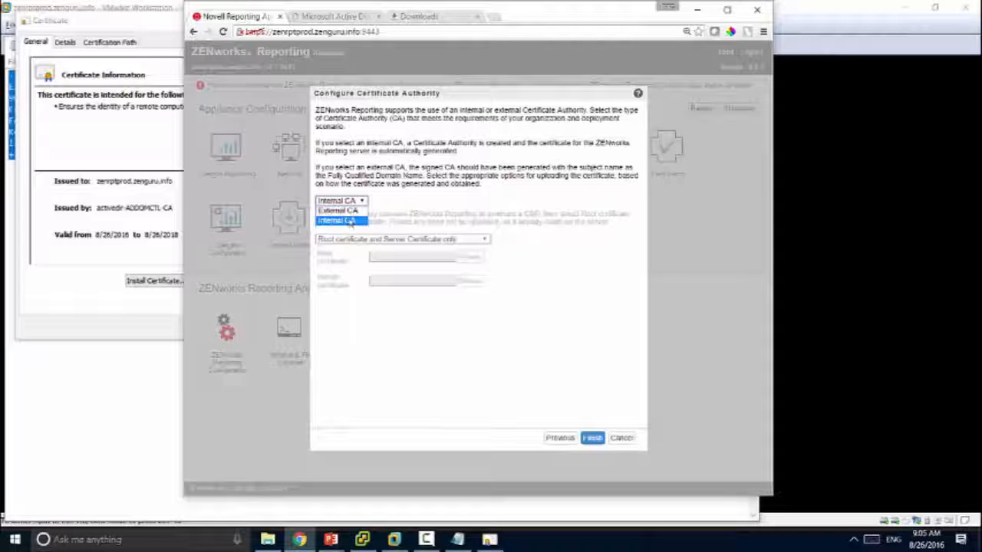
left_click(345, 220)
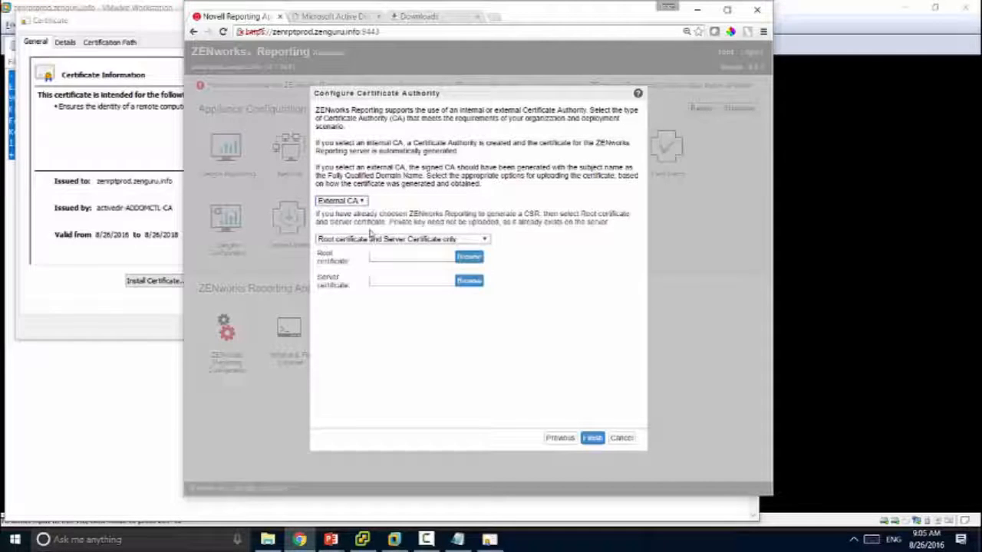
Step: Upload the certnew .cer files from Downloads as the root and server certificates
left_click(469, 259)
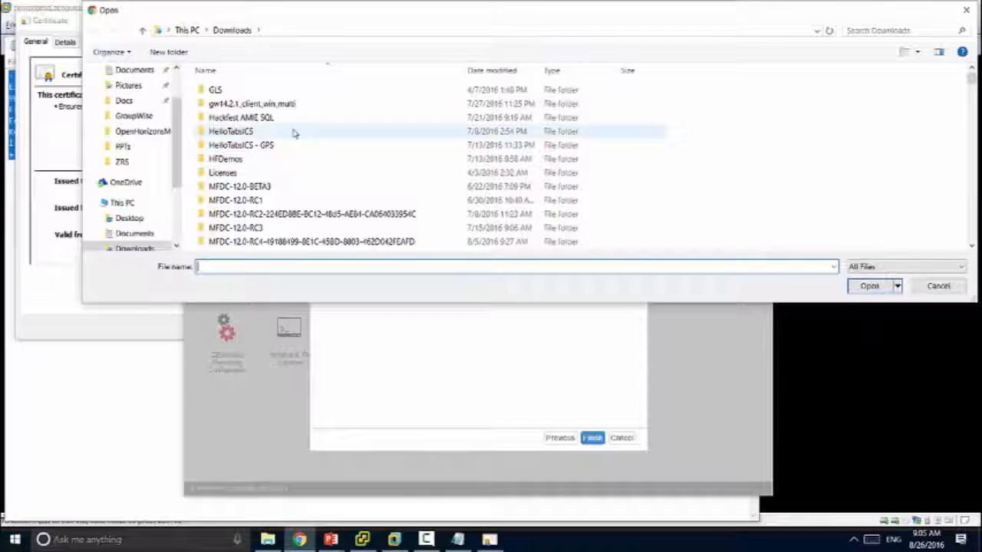
type("certnew (1).cer")
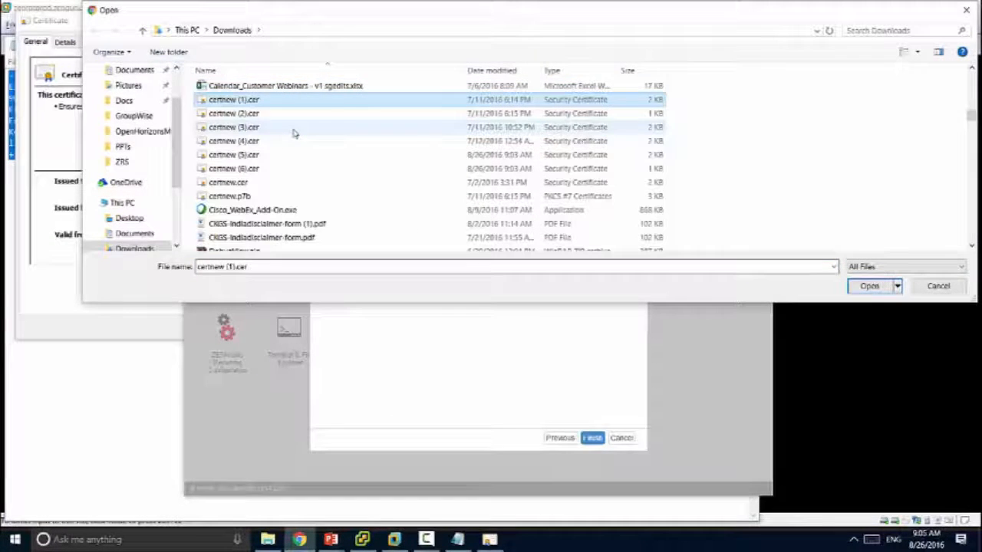
double_click(274, 168)
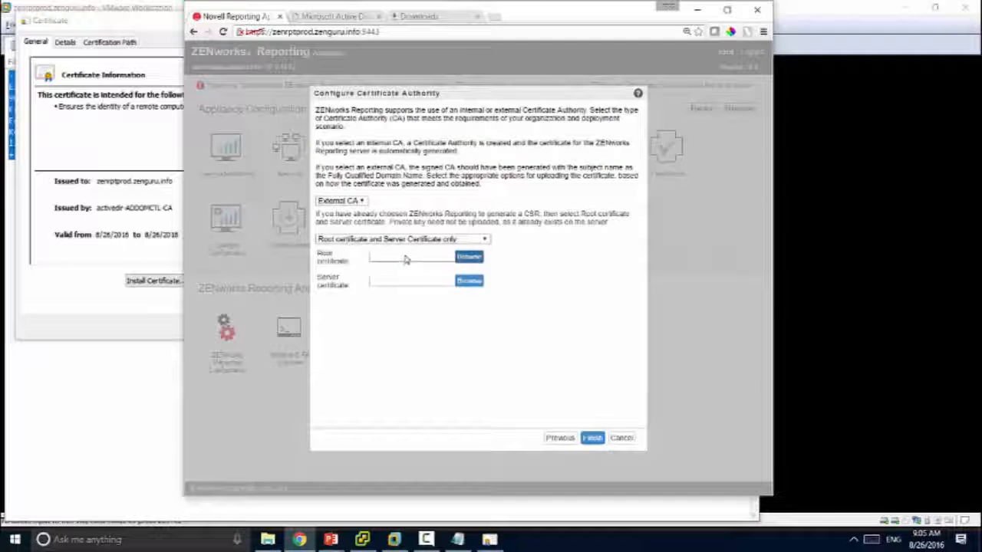
left_click(470, 281)
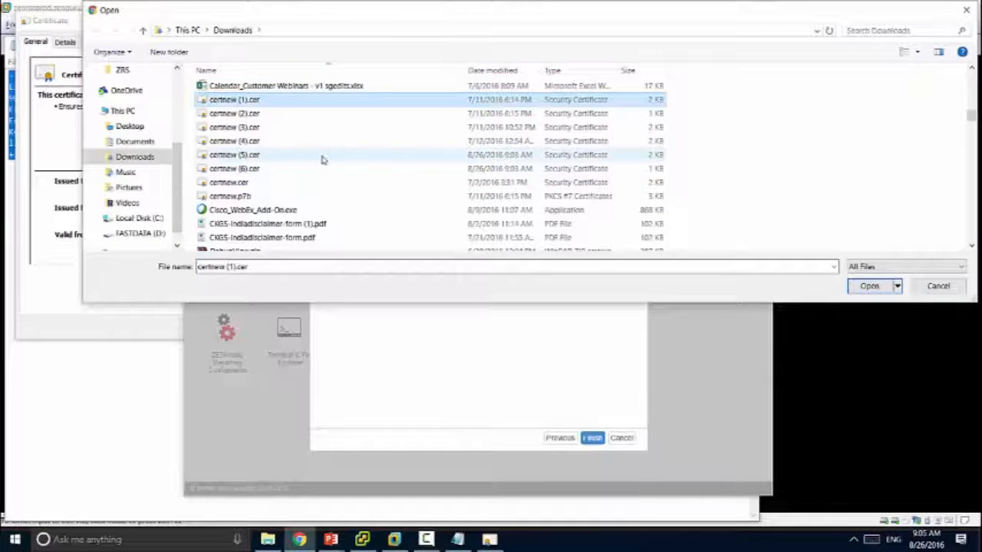
left_click(322, 157)
left_click(869, 285)
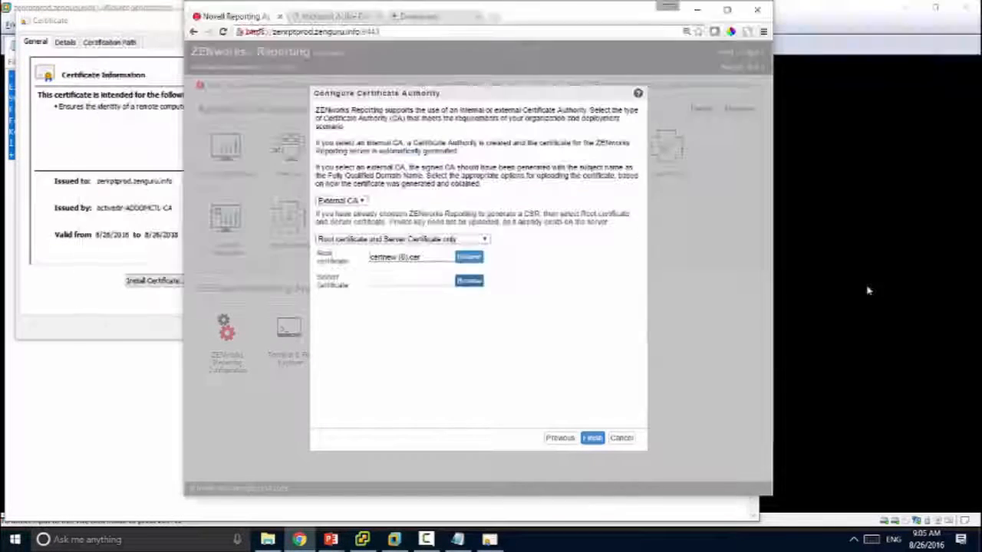
Step: Finish the wizard, follow the configuration log until 100%, then close to the Configuration Summary
left_click(592, 438)
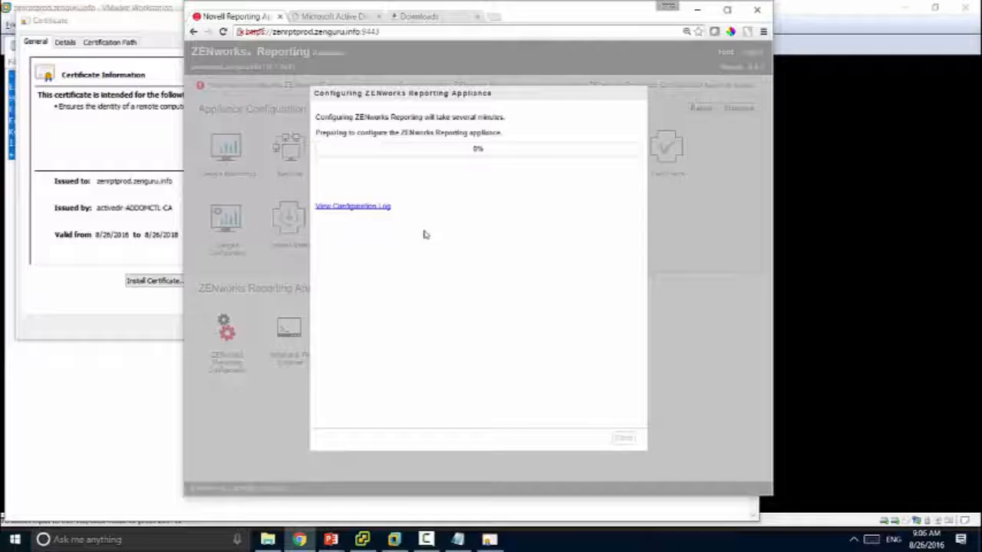
left_click(382, 208)
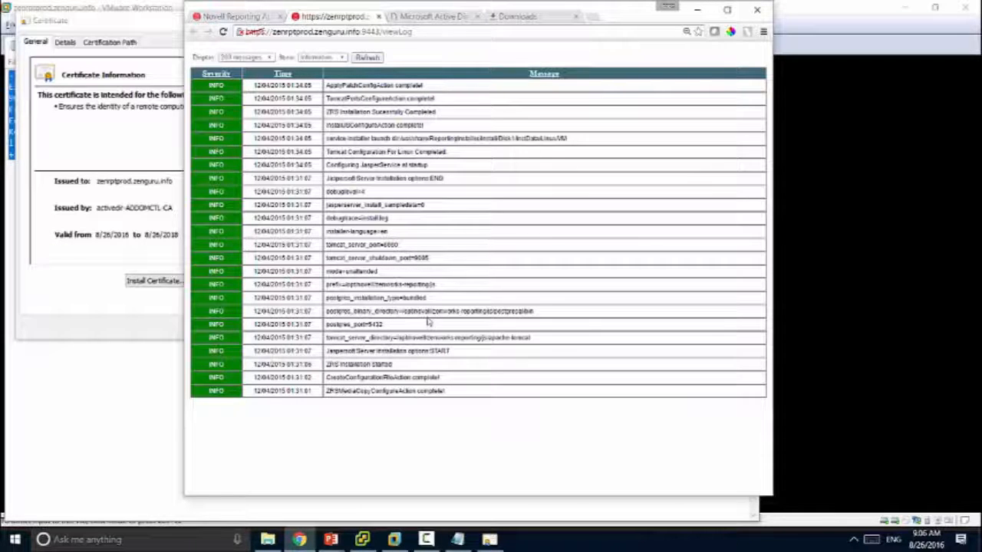
left_click(238, 16)
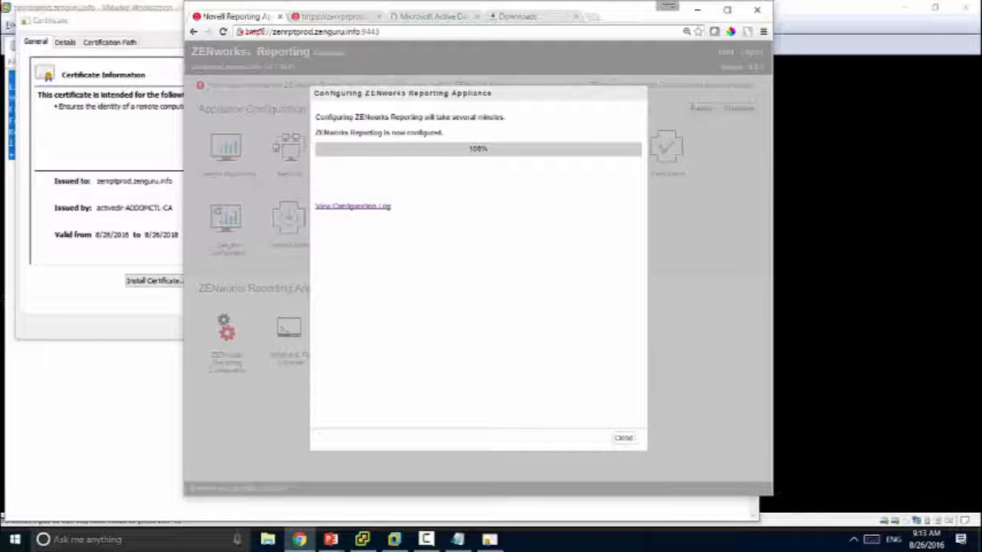
left_click(357, 17)
left_click(367, 58)
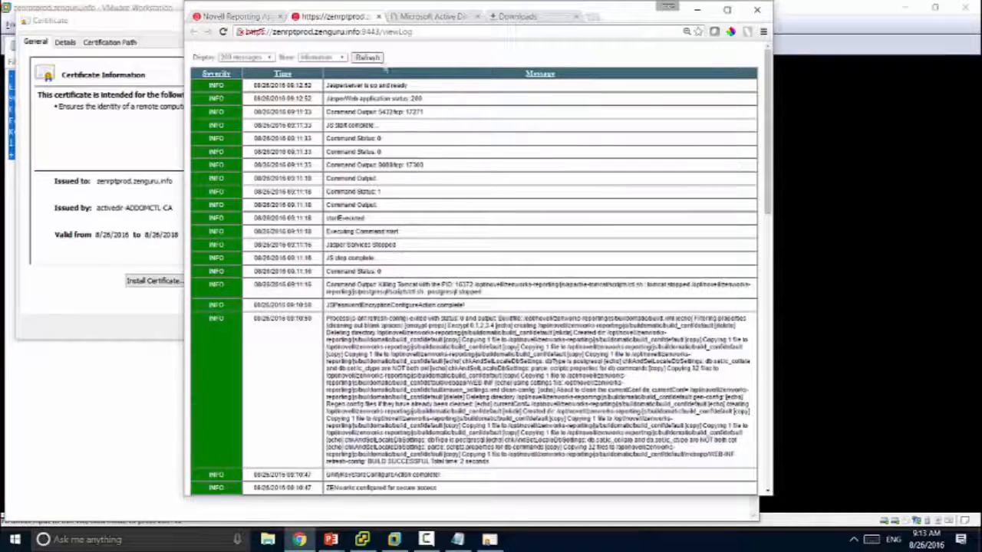
left_click_drag(767, 105, 768, 133)
left_click(219, 16)
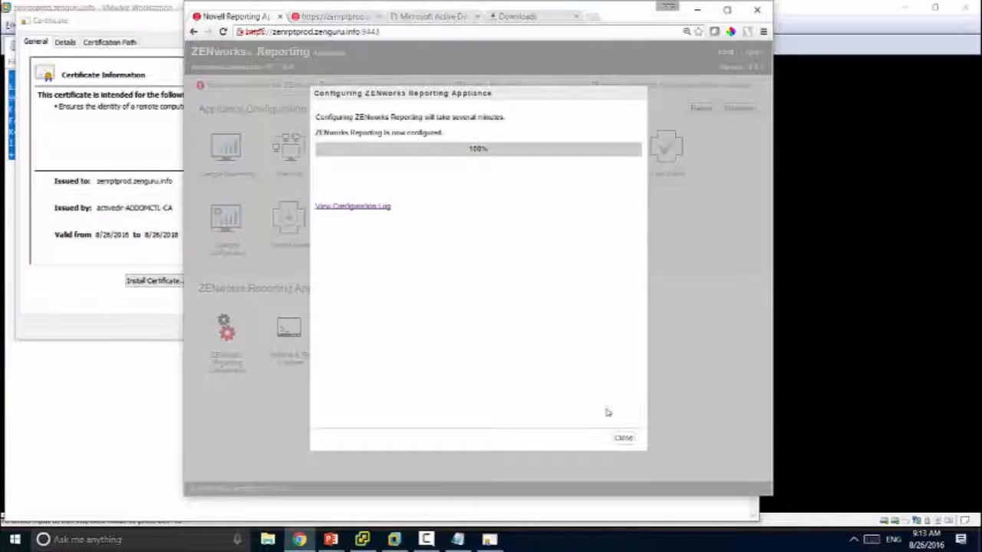
left_click(622, 440)
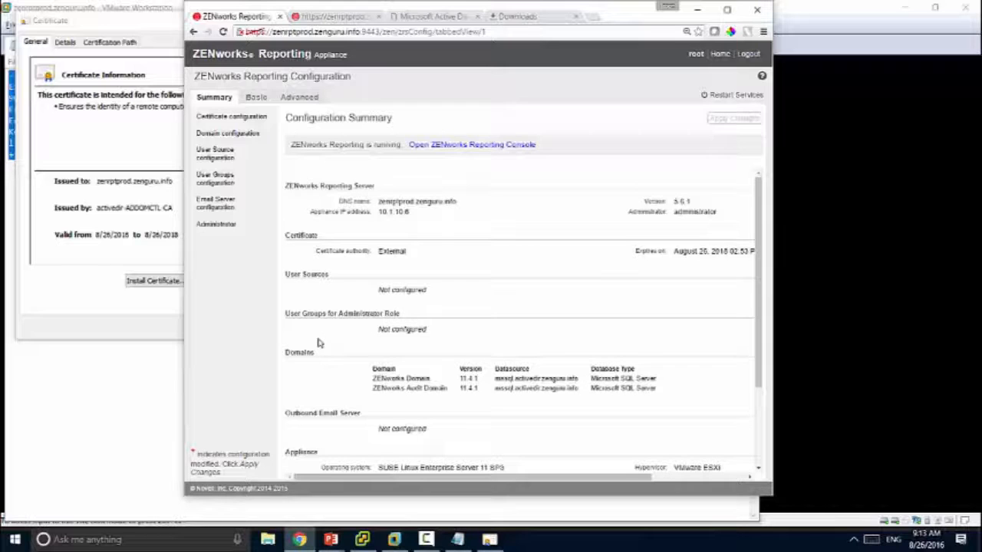
left_click(230, 203)
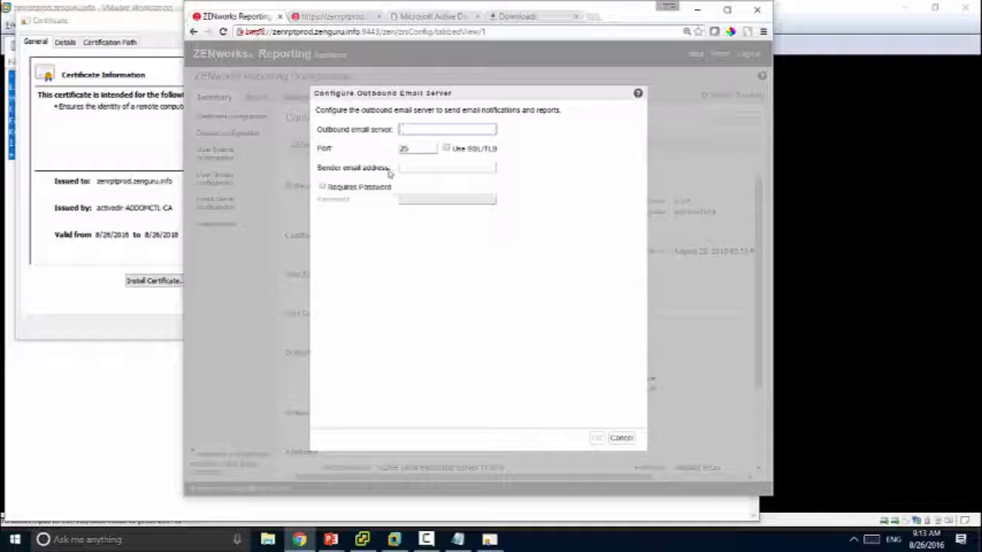
left_click(621, 438)
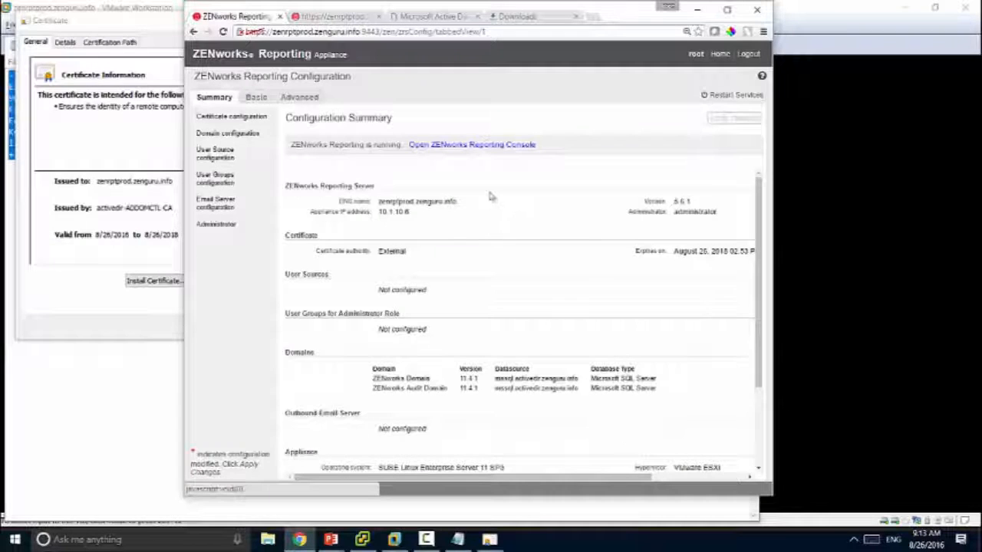
left_click(235, 180)
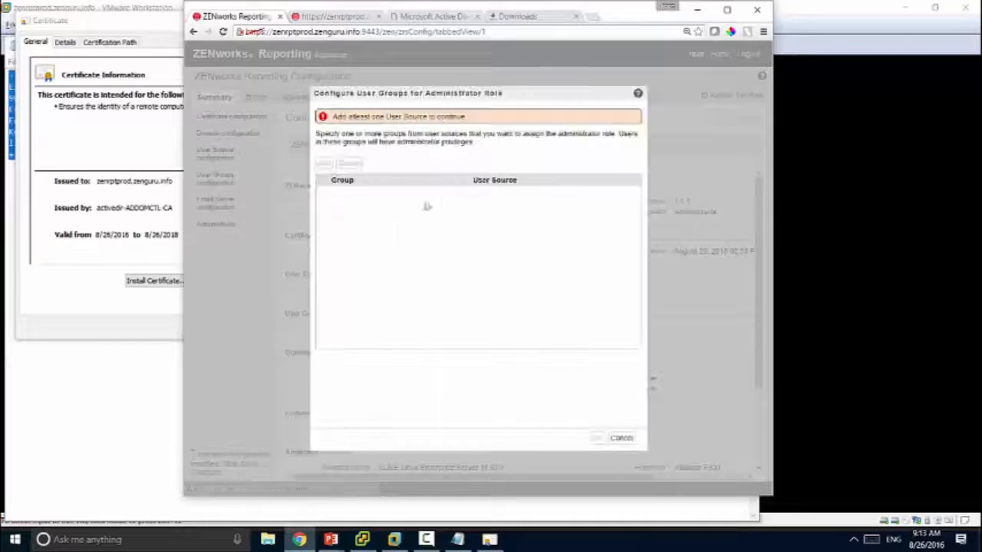
left_click(621, 438)
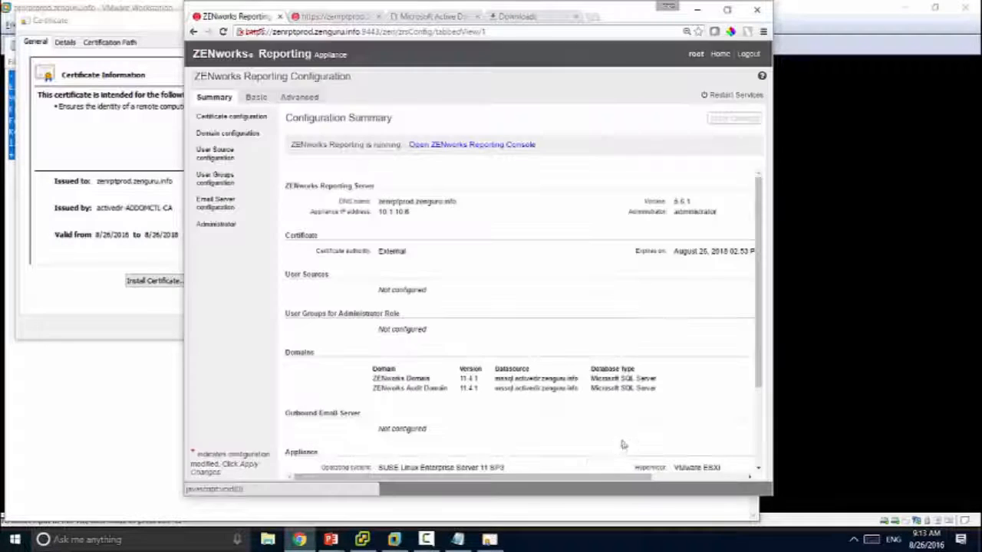
left_click(227, 157)
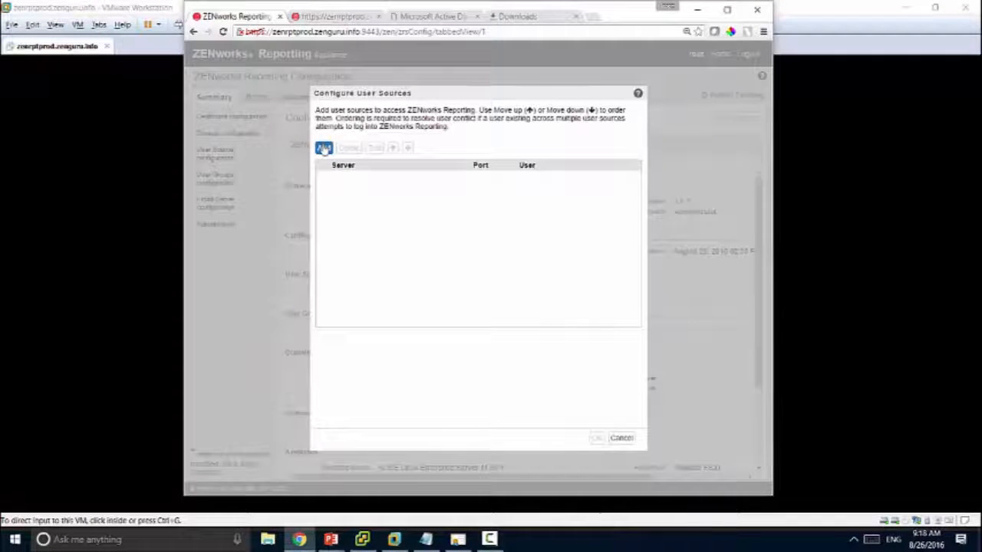
Step: Enter addomctl.activedir.zenguru.info with SSL, the bind account's distinguished name and password for a new user source
left_click(324, 148)
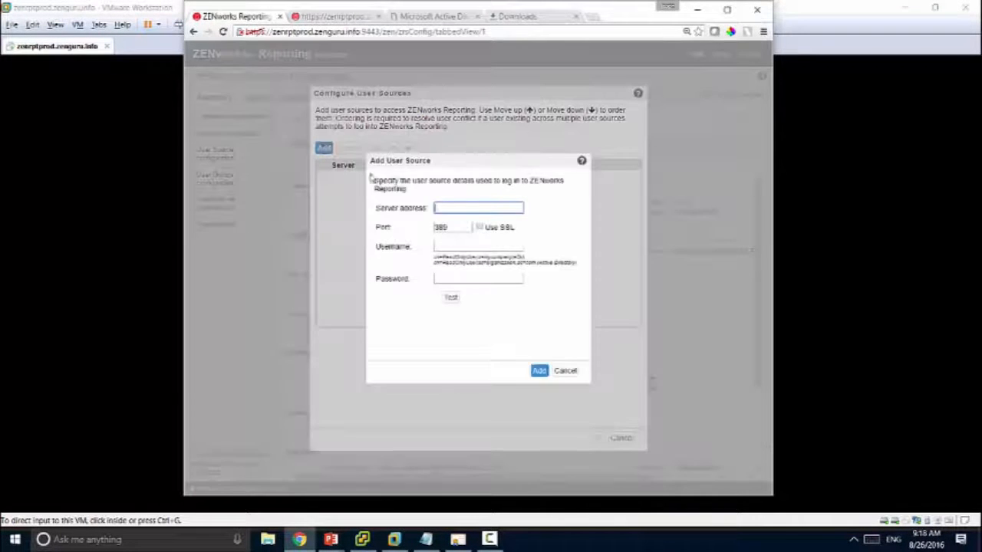
left_click(468, 208)
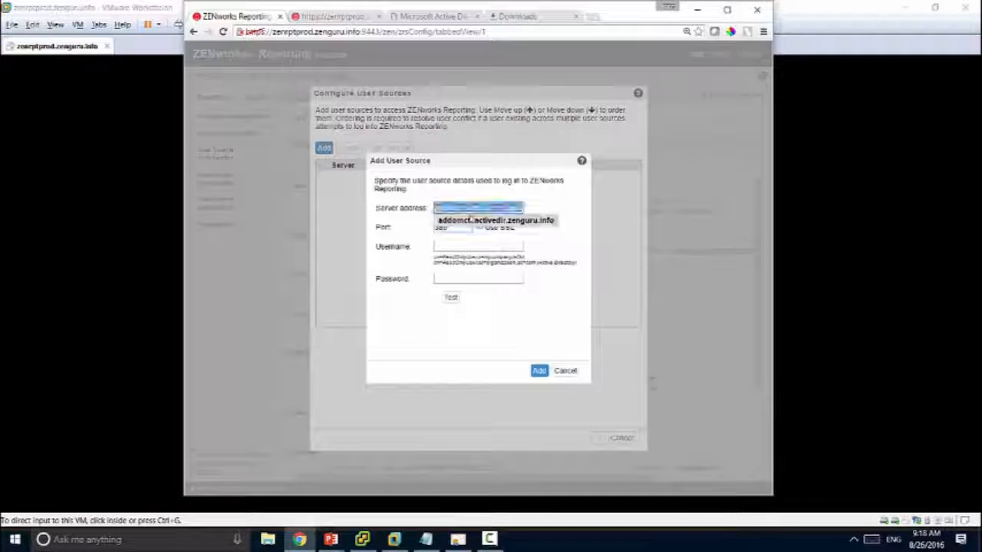
left_click(468, 219)
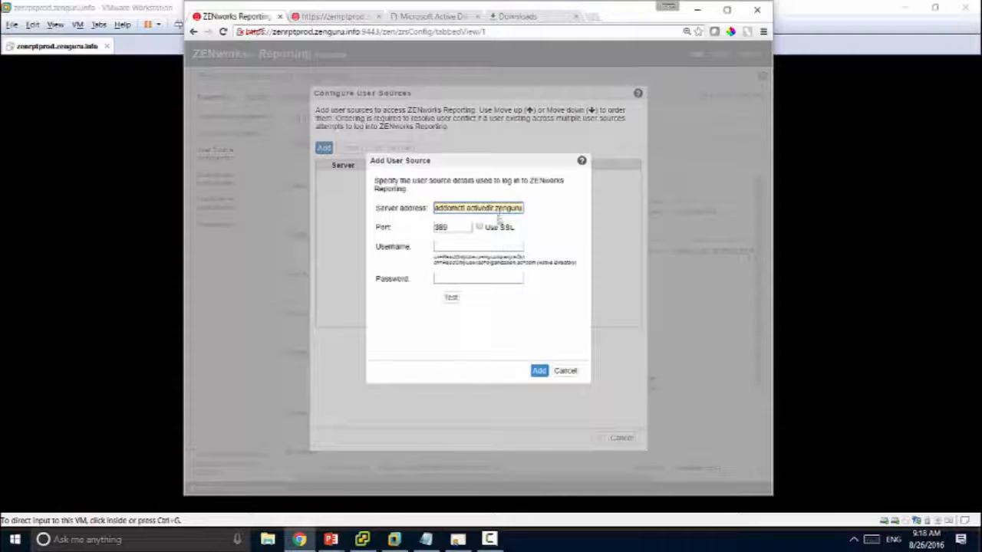
left_click(480, 227)
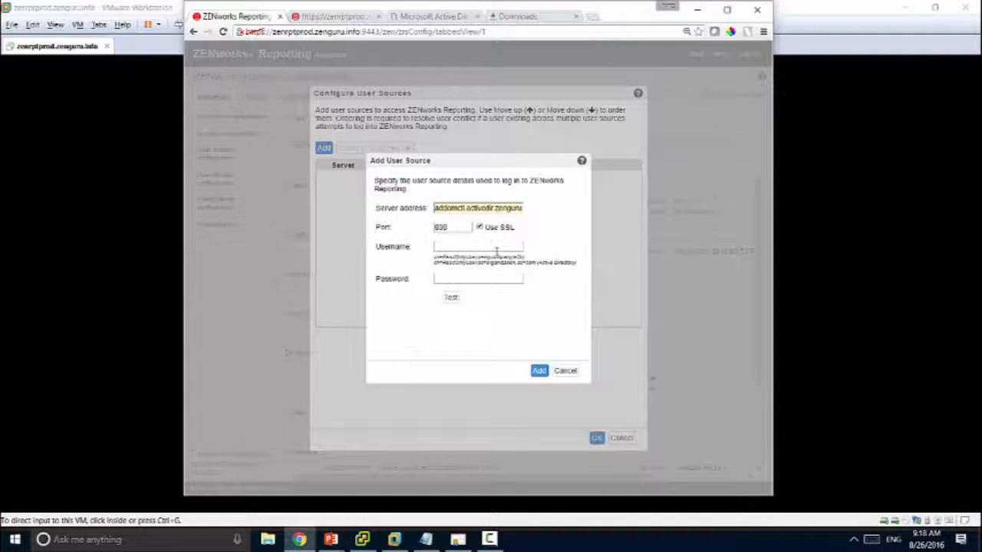
left_click(477, 243)
type("cn")
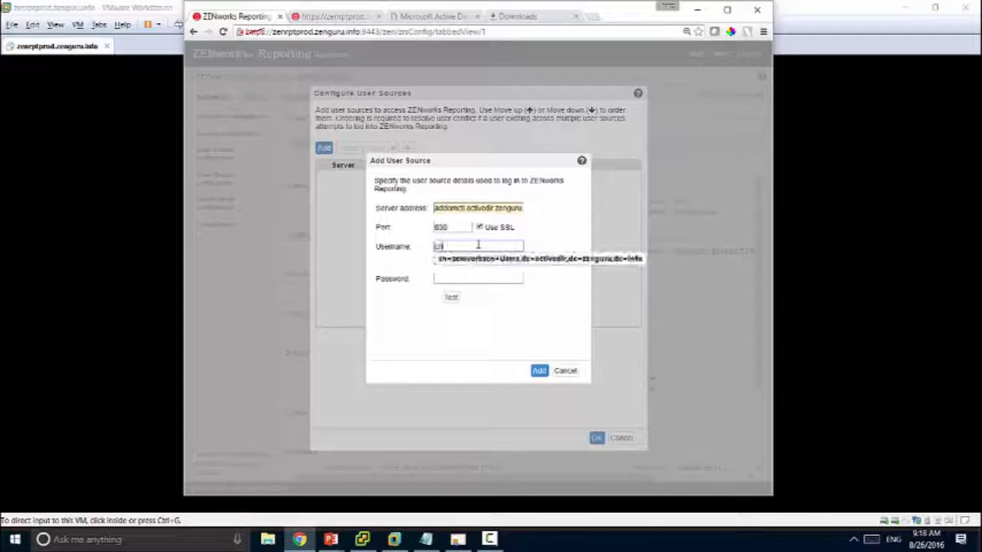
left_click(480, 259)
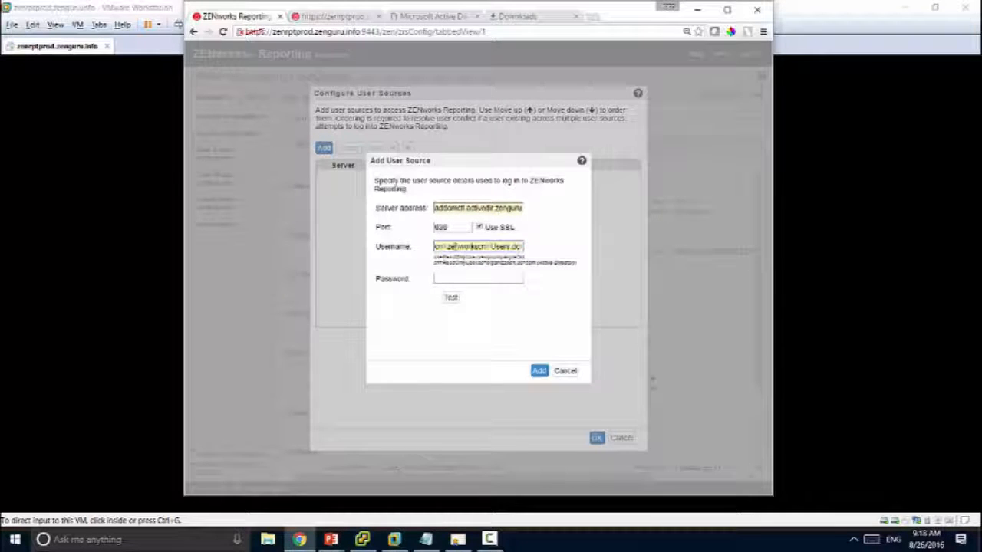
left_click(479, 246)
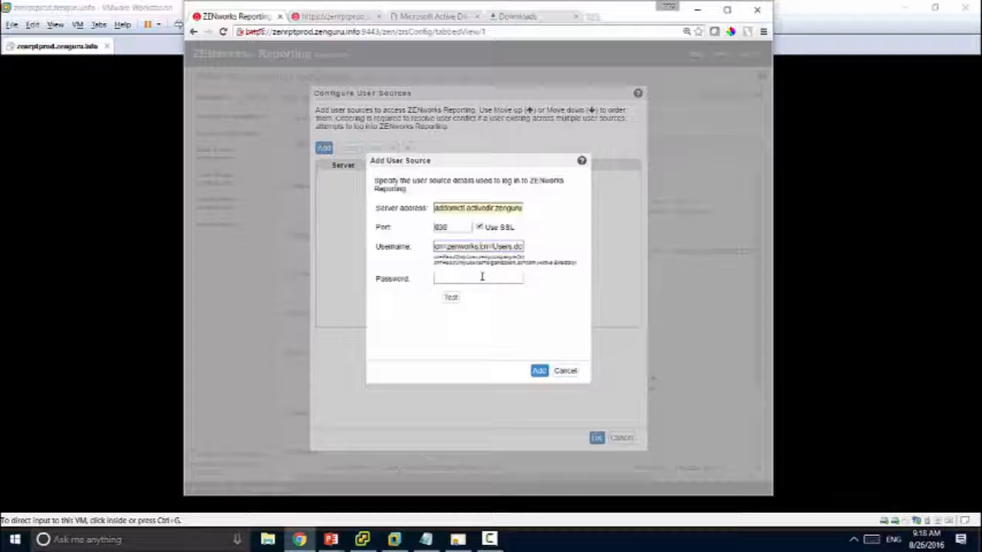
left_click(481, 277)
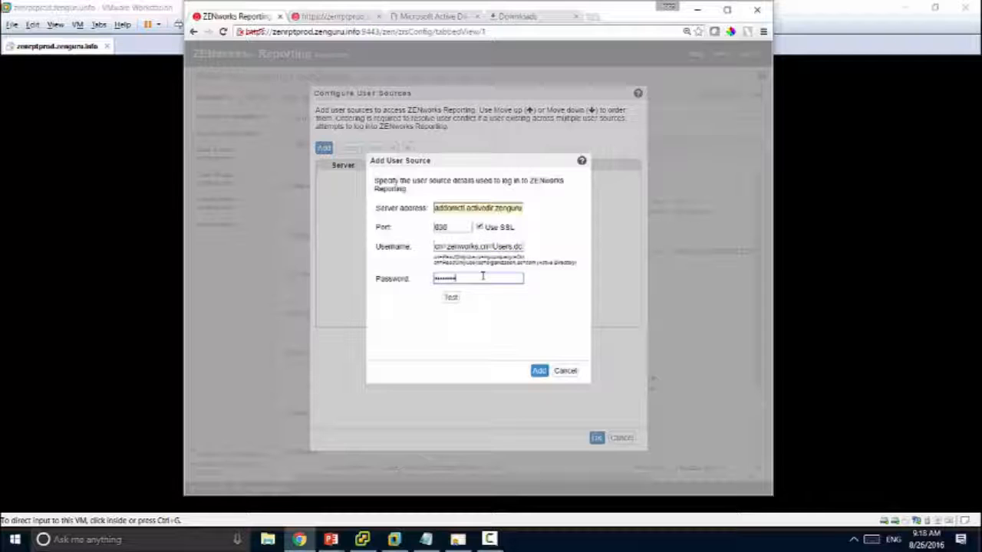
Step: Test the connection, accept the server certificate, and add and save the user source
left_click(451, 298)
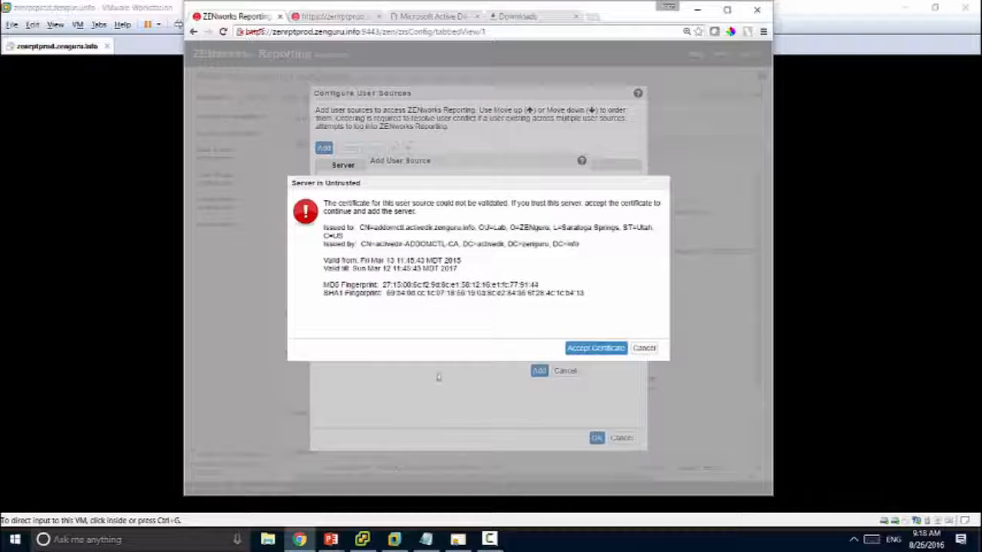
left_click(568, 351)
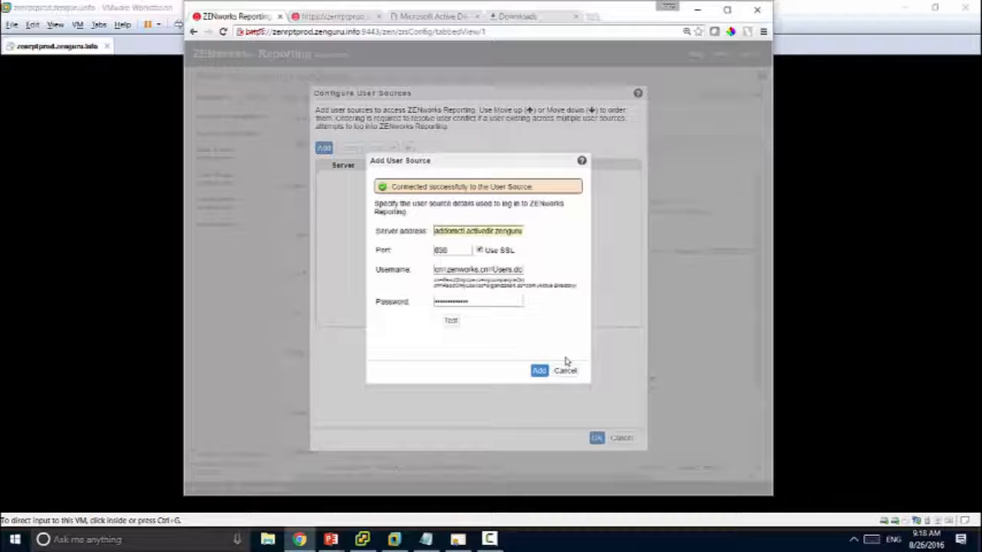
left_click(539, 371)
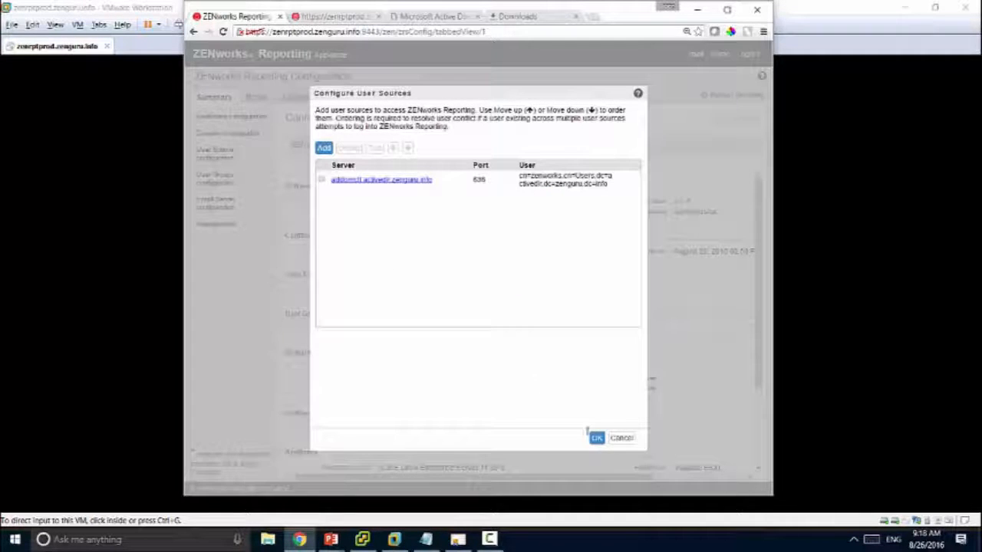
left_click(595, 439)
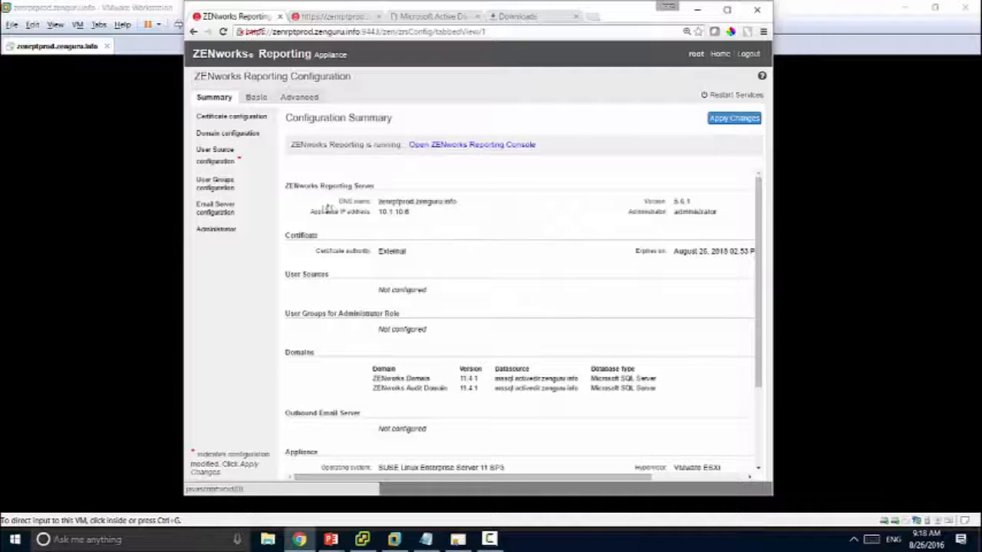
Step: Begin adding an administrator group, with the zenguru folder as the search location
left_click(217, 184)
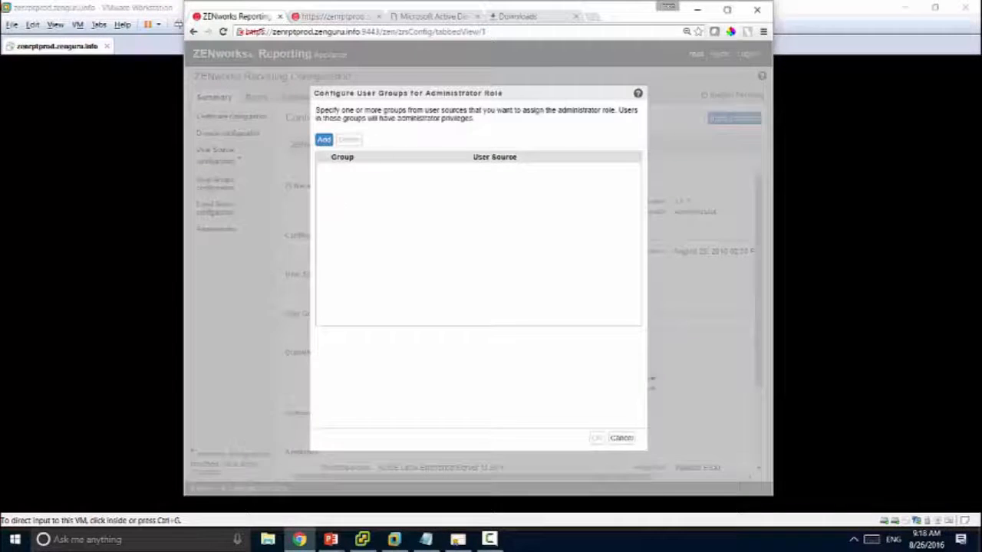
left_click(323, 140)
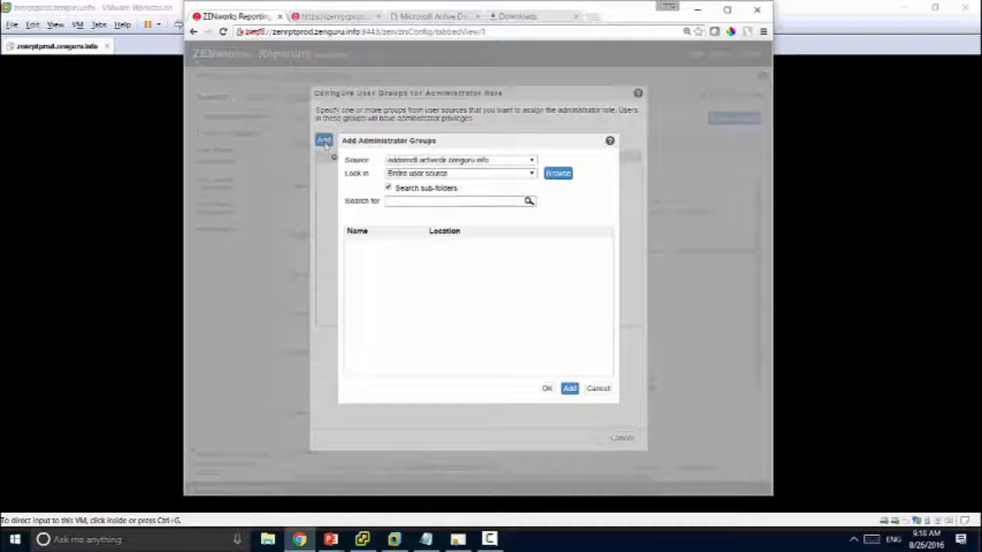
left_click(552, 178)
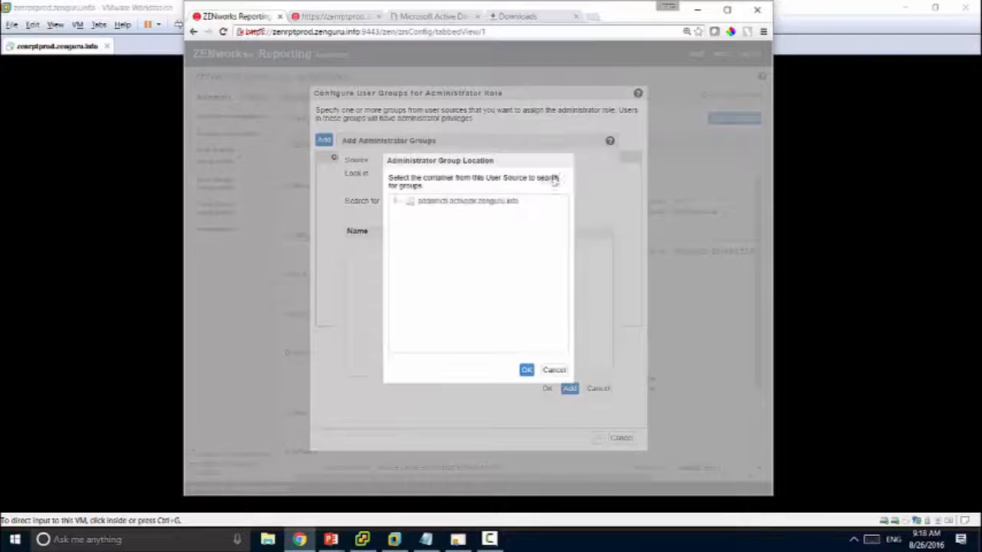
left_click(396, 202)
left_click(444, 309)
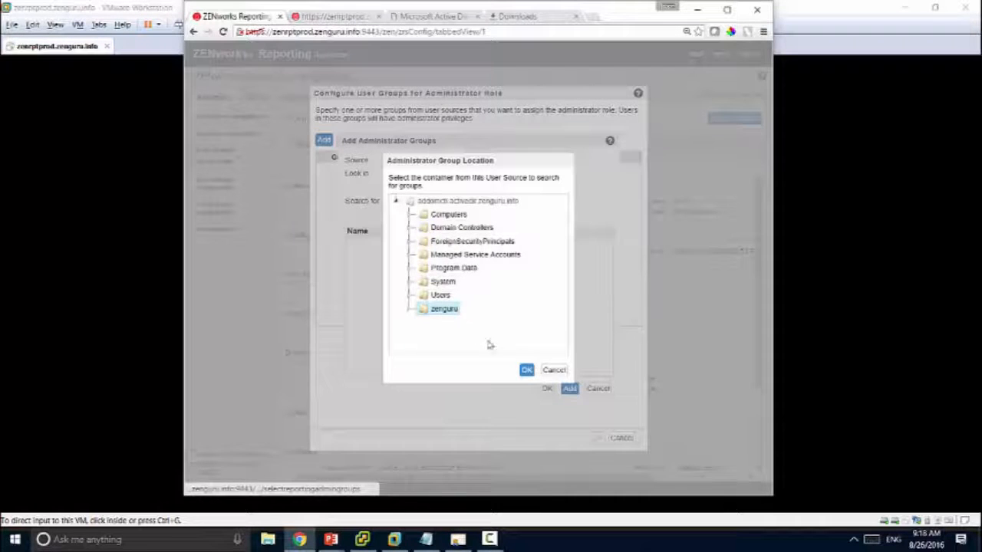
left_click(526, 369)
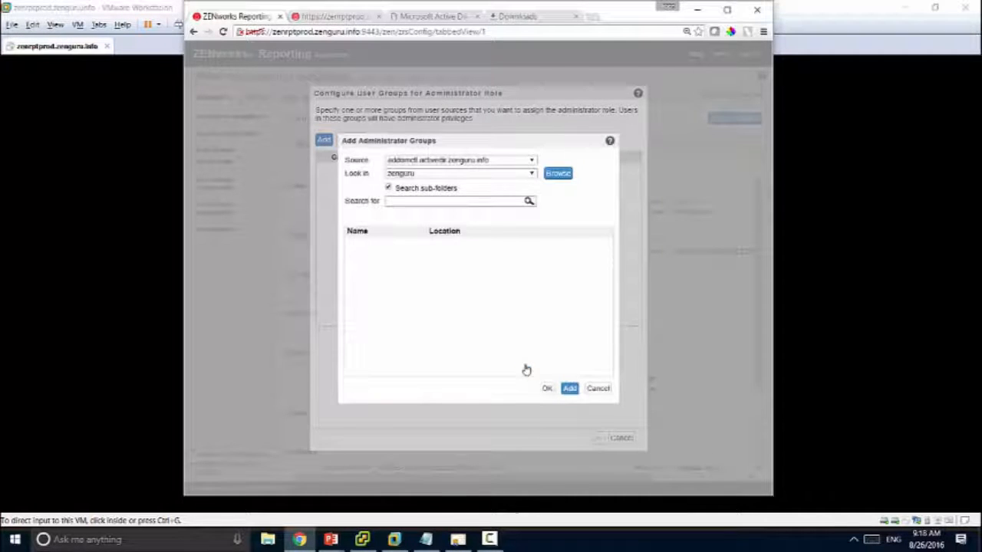
Step: Select ZENworksAdmins from the search results and save it as the administrator group
left_click(529, 201)
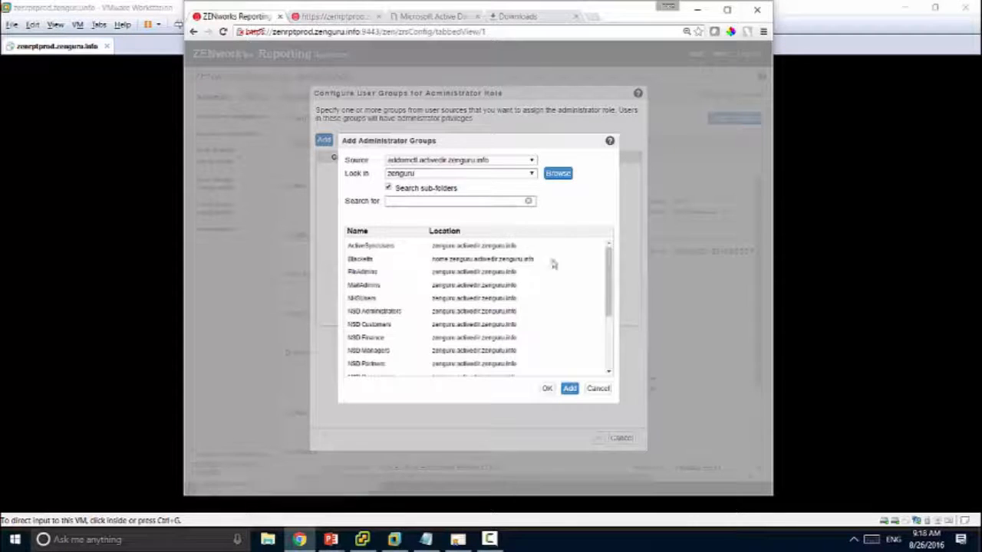
left_click_drag(607, 280, 618, 355)
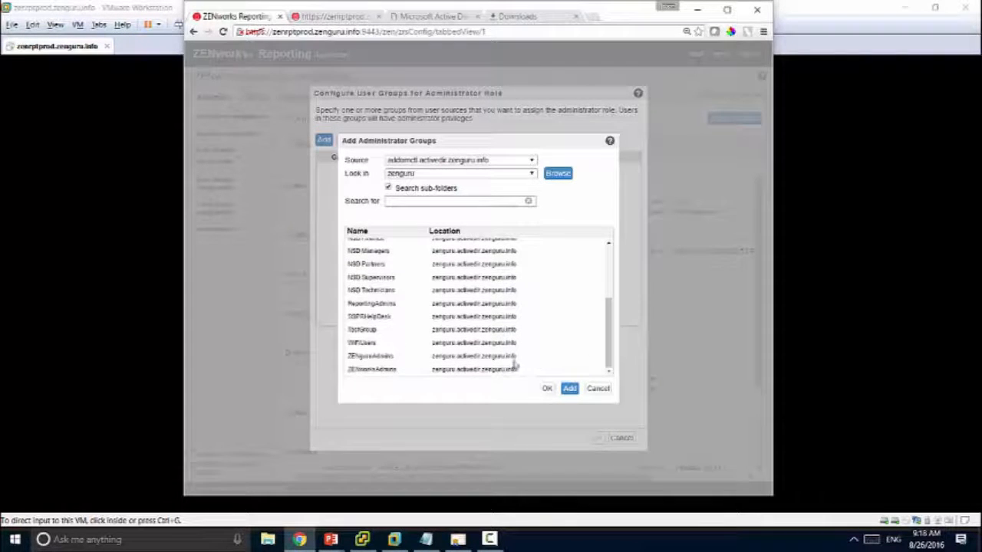
left_click(396, 371)
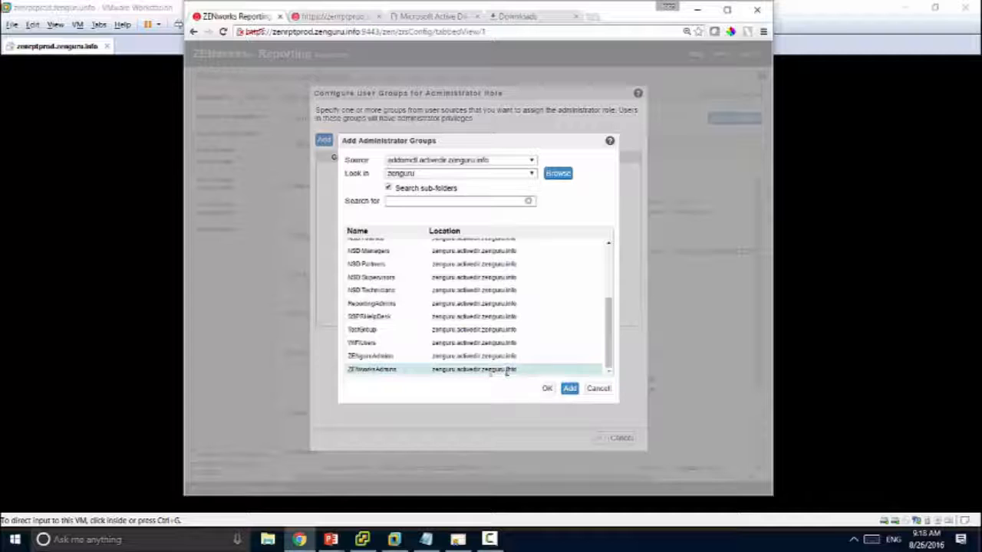
left_click(569, 388)
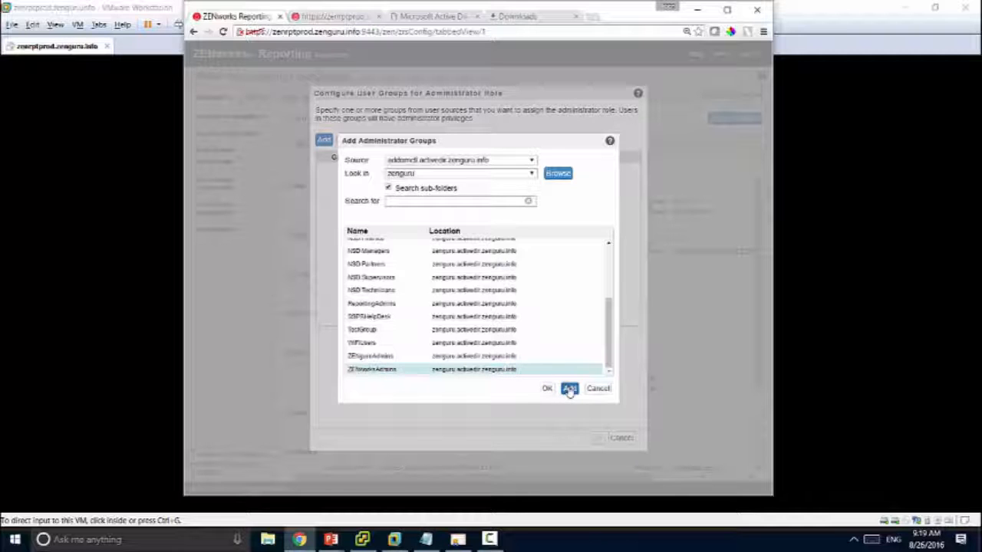
left_click(547, 389)
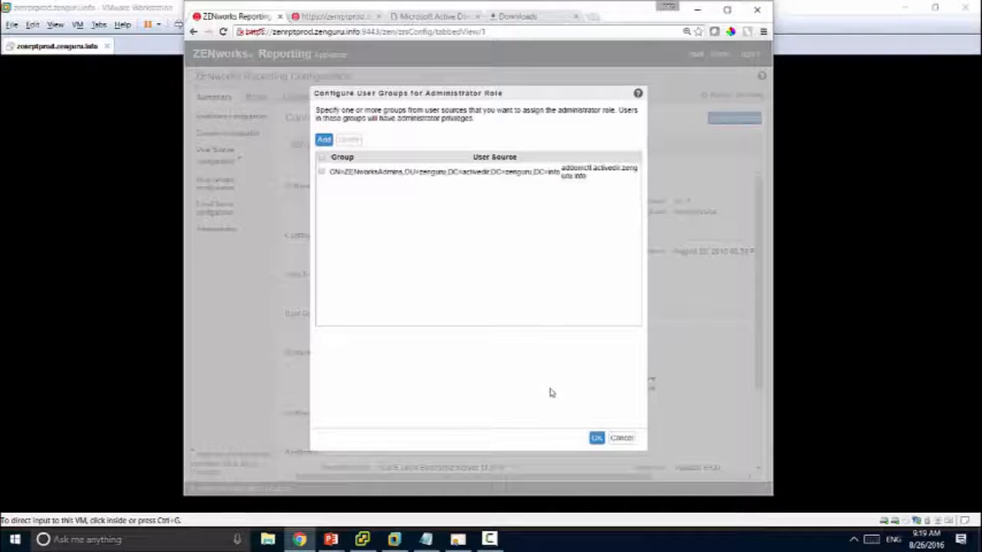
left_click(595, 437)
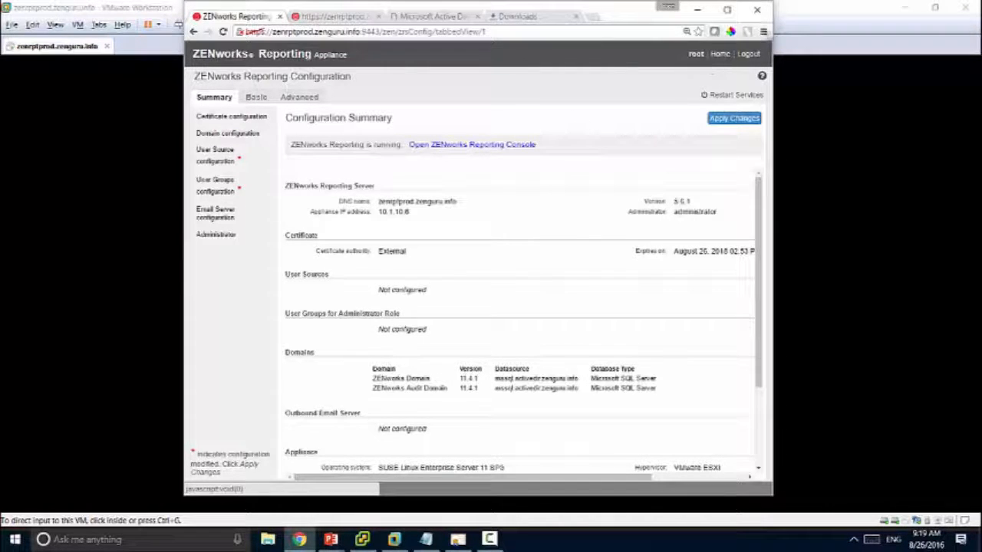
Step: Apply the pending changes, close the completed progress dialog, and launch the Reporting Console
left_click(733, 121)
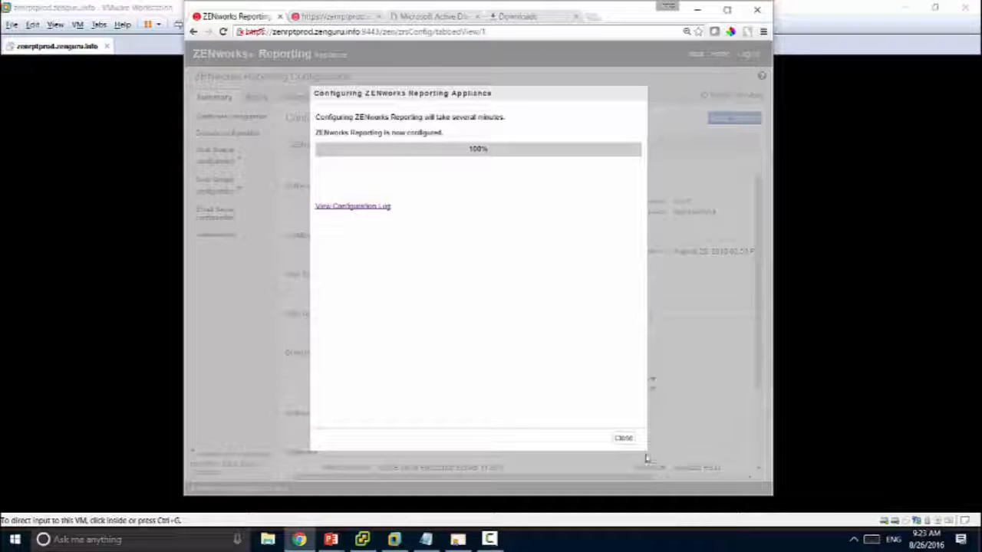
left_click(622, 438)
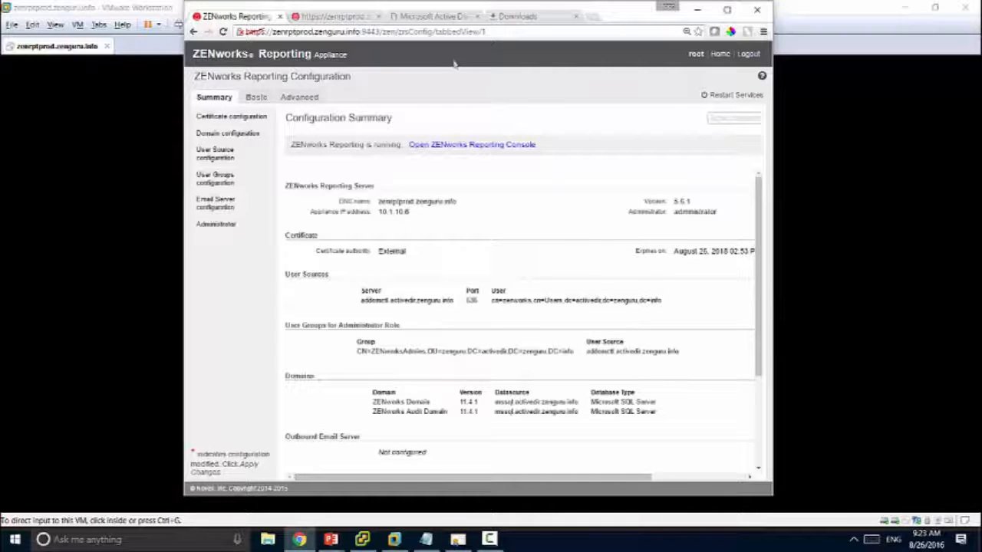
left_click(452, 144)
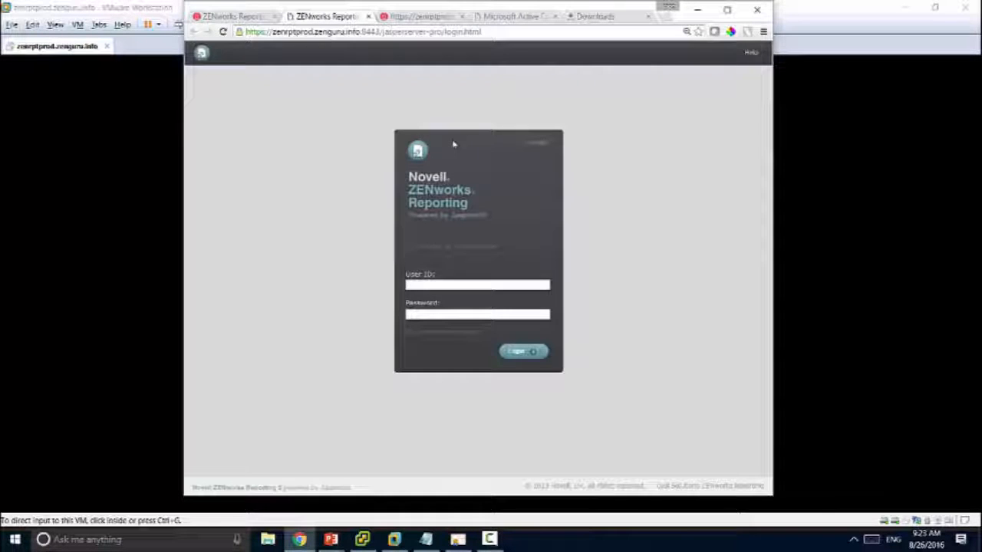
Step: Sign in to the Reporting Console with the suggested AD user ID and its password
key("Down")
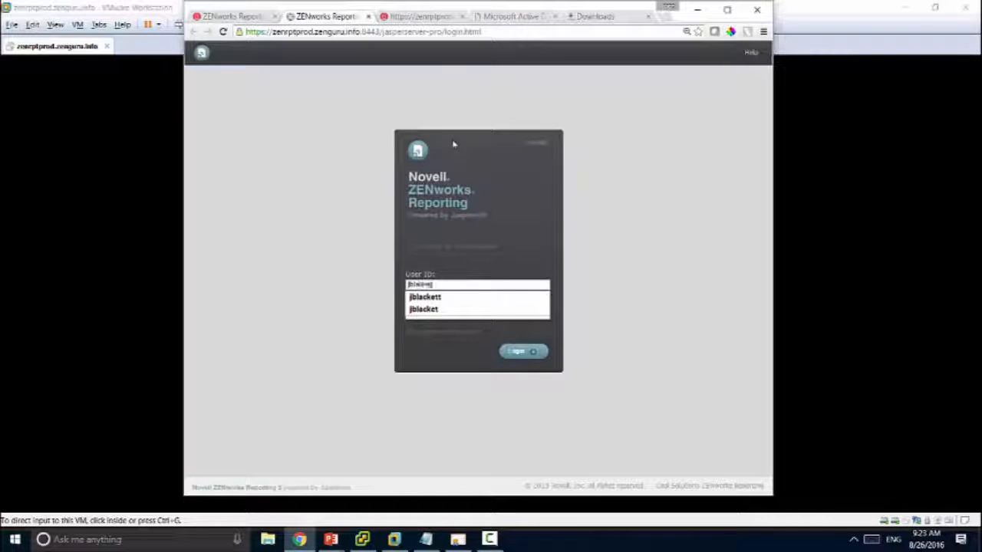
key("Tab")
type("*************")
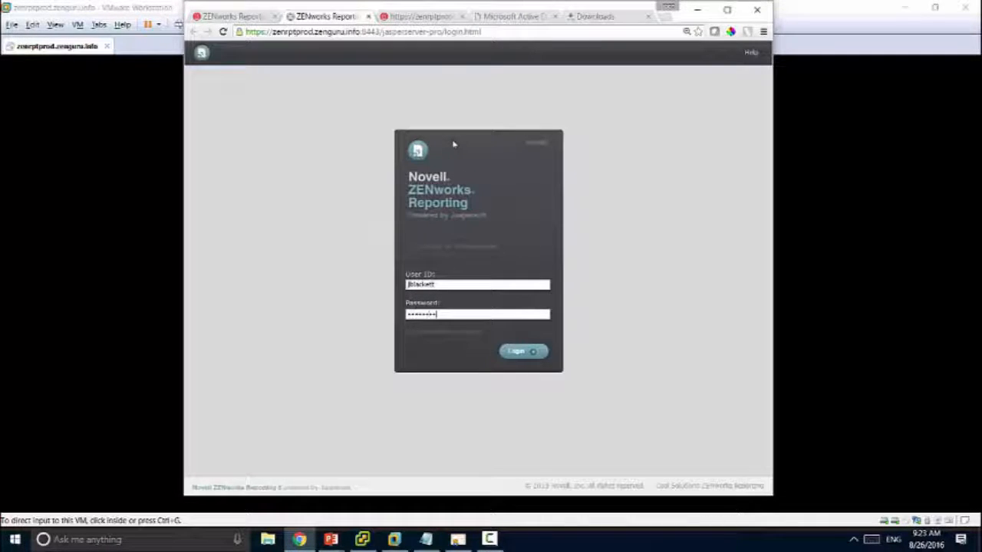
key("Return")
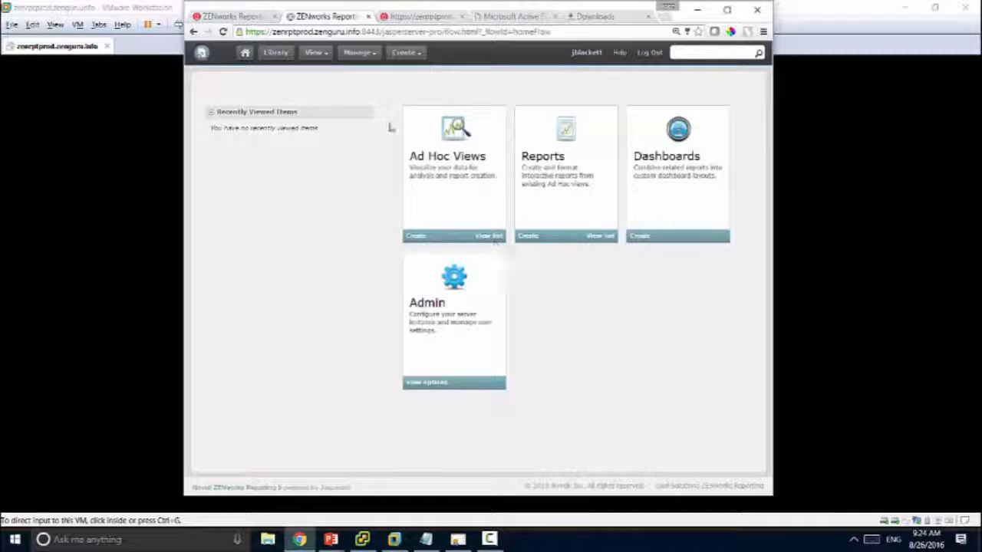
Step: Run the Bundle Information report from the Library with default input controls
left_click(266, 54)
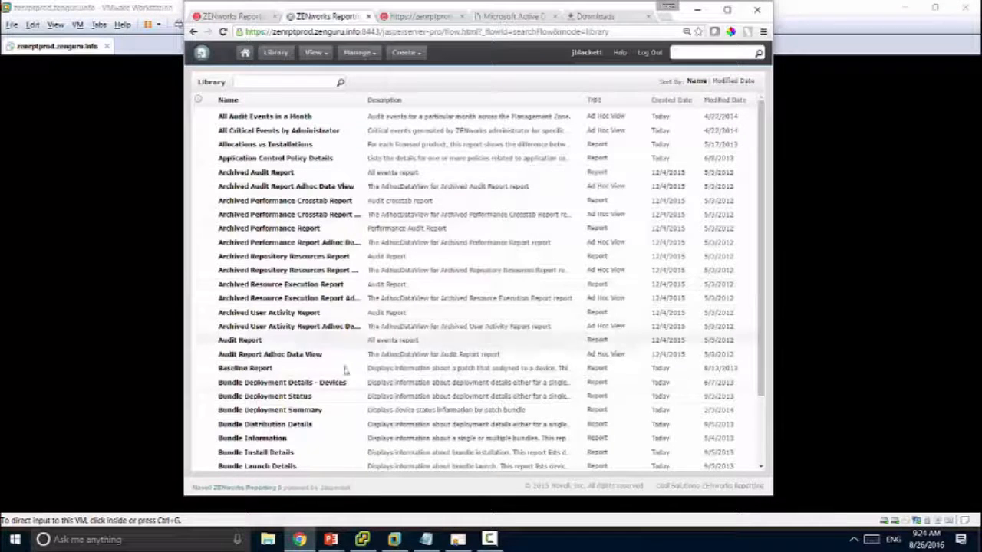
left_click(274, 443)
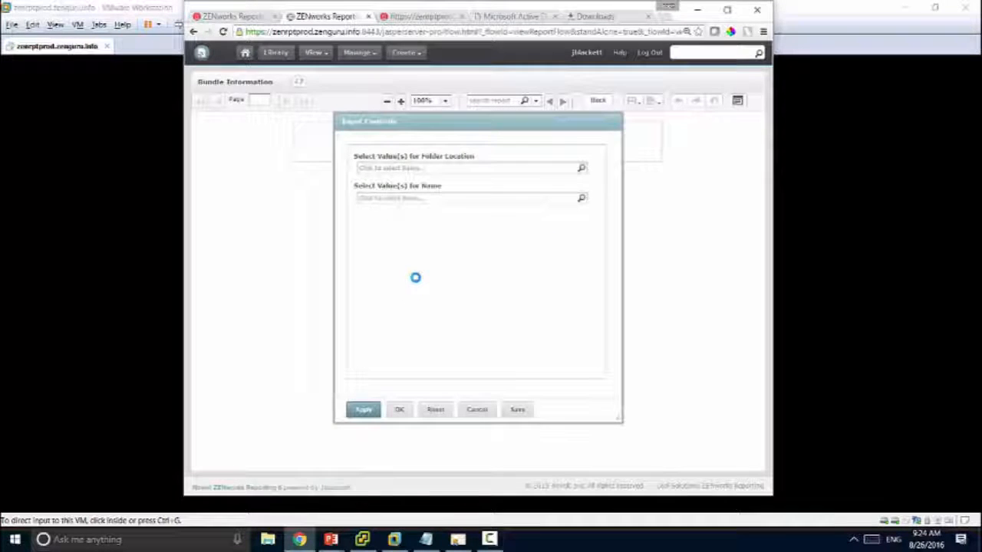
left_click(396, 410)
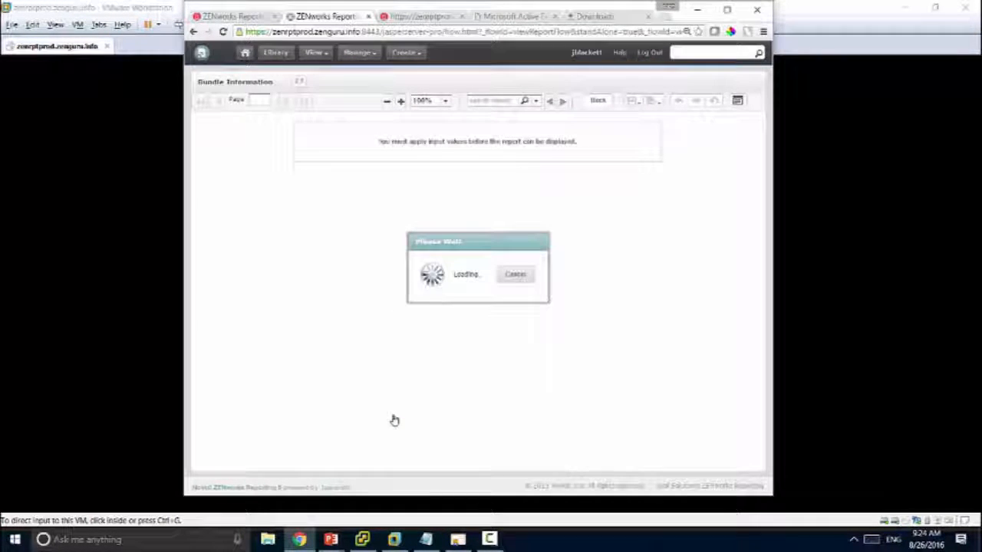